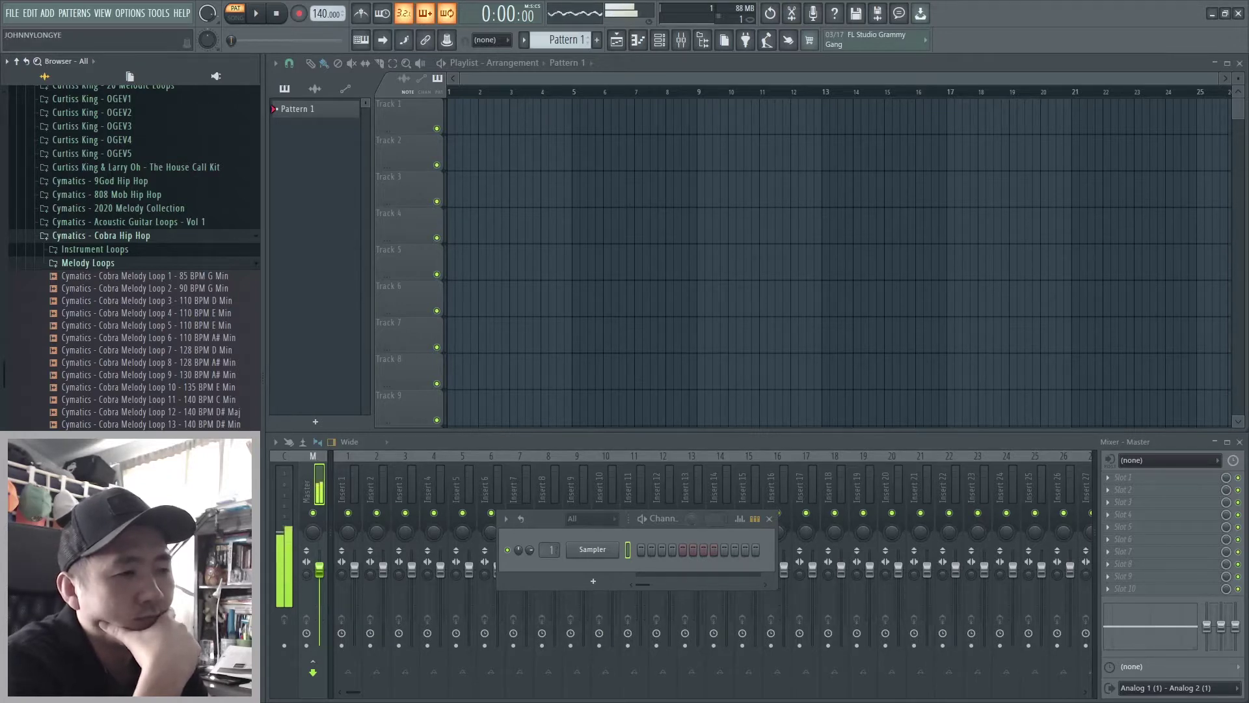
Step: Preview the Cymatics melody loops and place Cymatics - Drip Melody Loop 12 at bar 1 of Track 1
{"action": "left_click", "coordinate": [154, 324]}
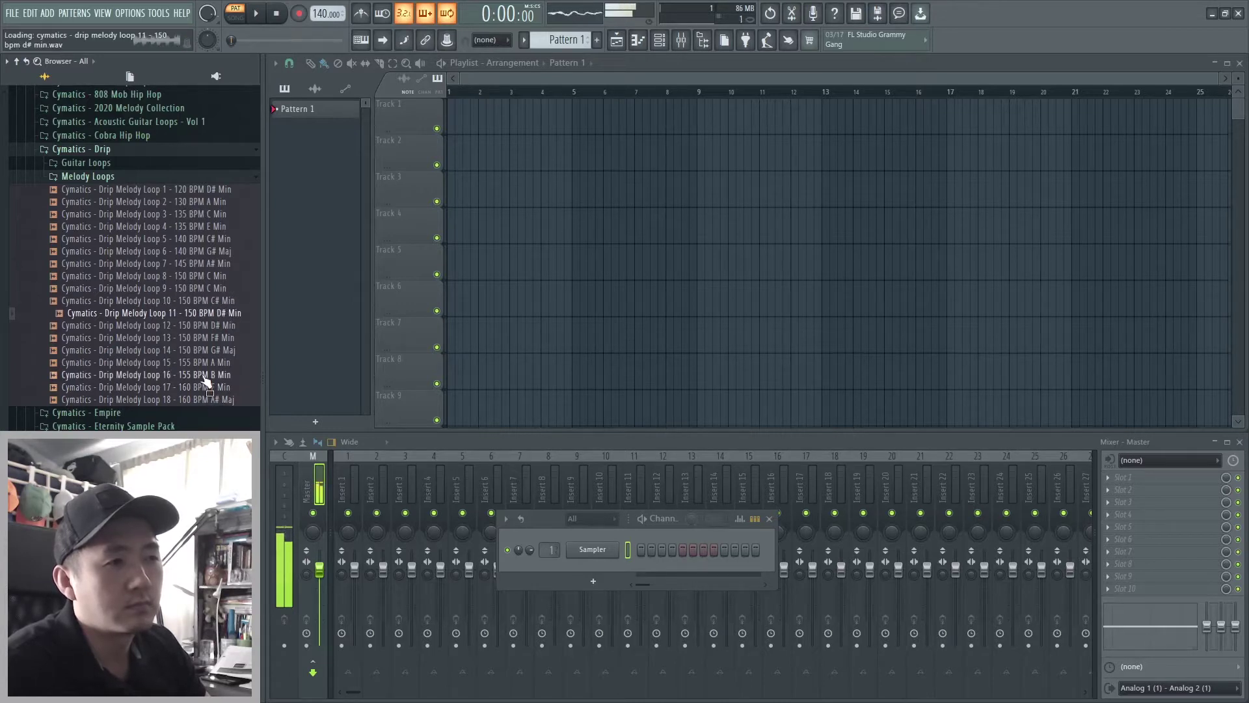
{"action": "left_click_drag", "start_coordinate": [259, 324], "coordinate": [449, 110]}
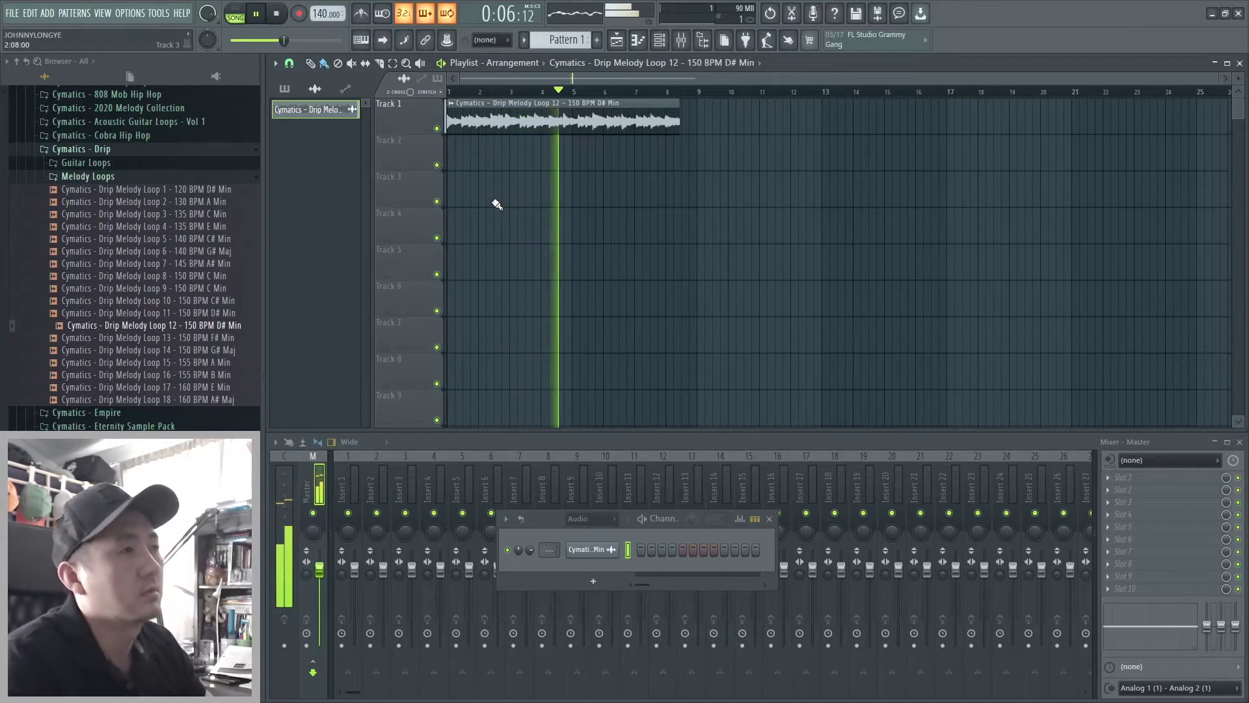
{"action": "right_click", "coordinate": [668, 124], "text": "ctrl"}
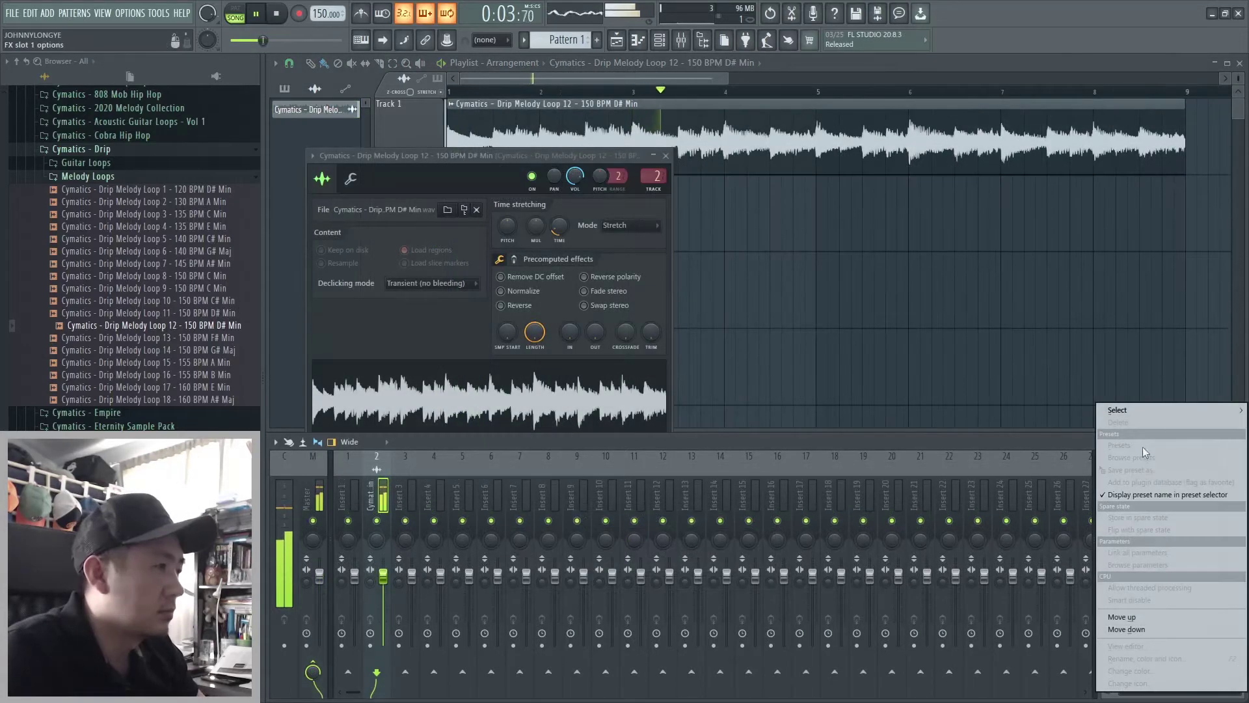
Step: Add Fruity Parametric EQ 2 to the melody loop's mixer track and load the Radio preset
{"action": "mouse_move", "coordinate": [1131, 408]}
{"action": "left_click", "coordinate": [851, 646]}
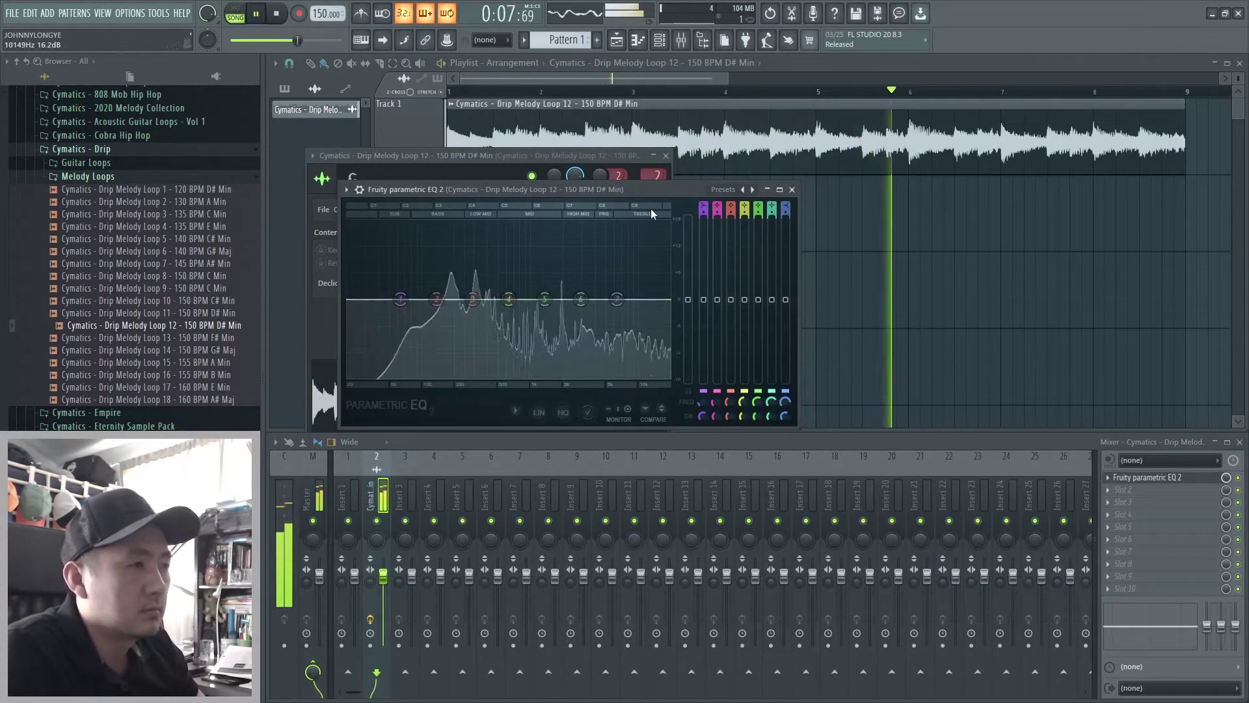
{"action": "left_click", "coordinate": [724, 190]}
{"action": "left_click", "coordinate": [745, 342]}
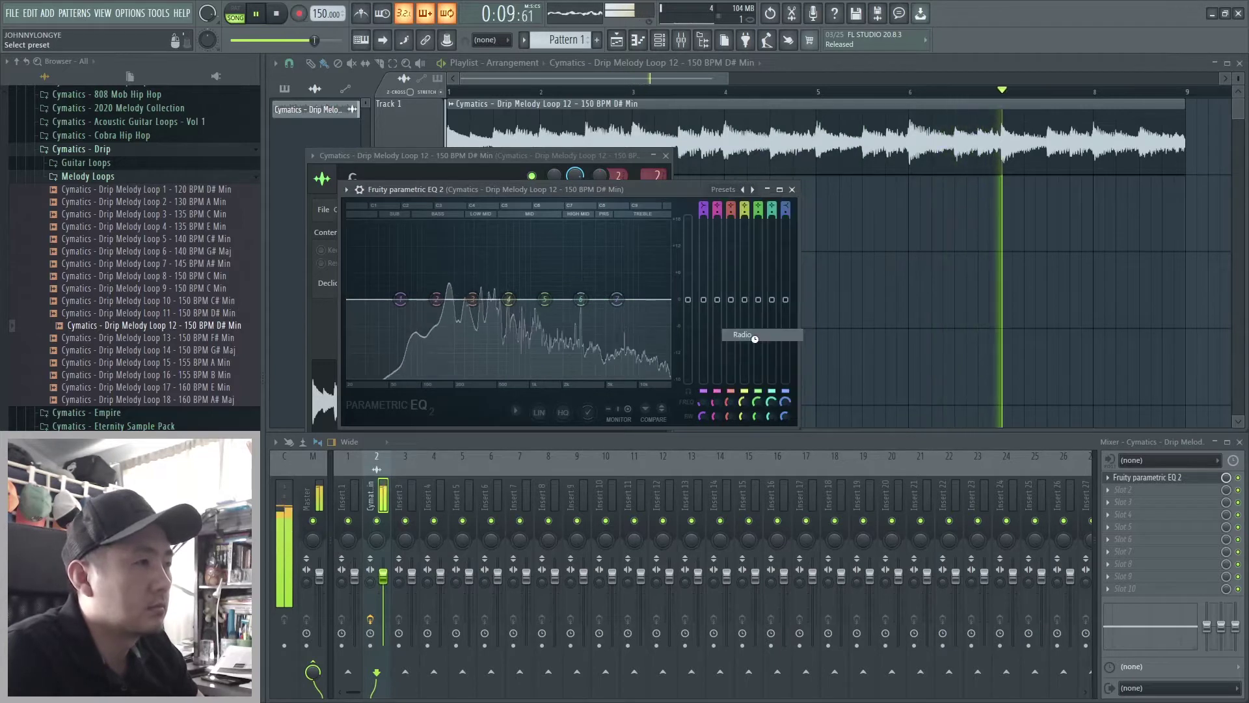
Step: Shift the EQ's low-end band and sweep the frequency of high-shelf band 7 along the lower edge of the curve
{"action": "left_click_drag", "start_coordinate": [478, 377], "coordinate": [396, 377]}
{"action": "left_click_drag", "start_coordinate": [599, 377], "coordinate": [629, 377]}
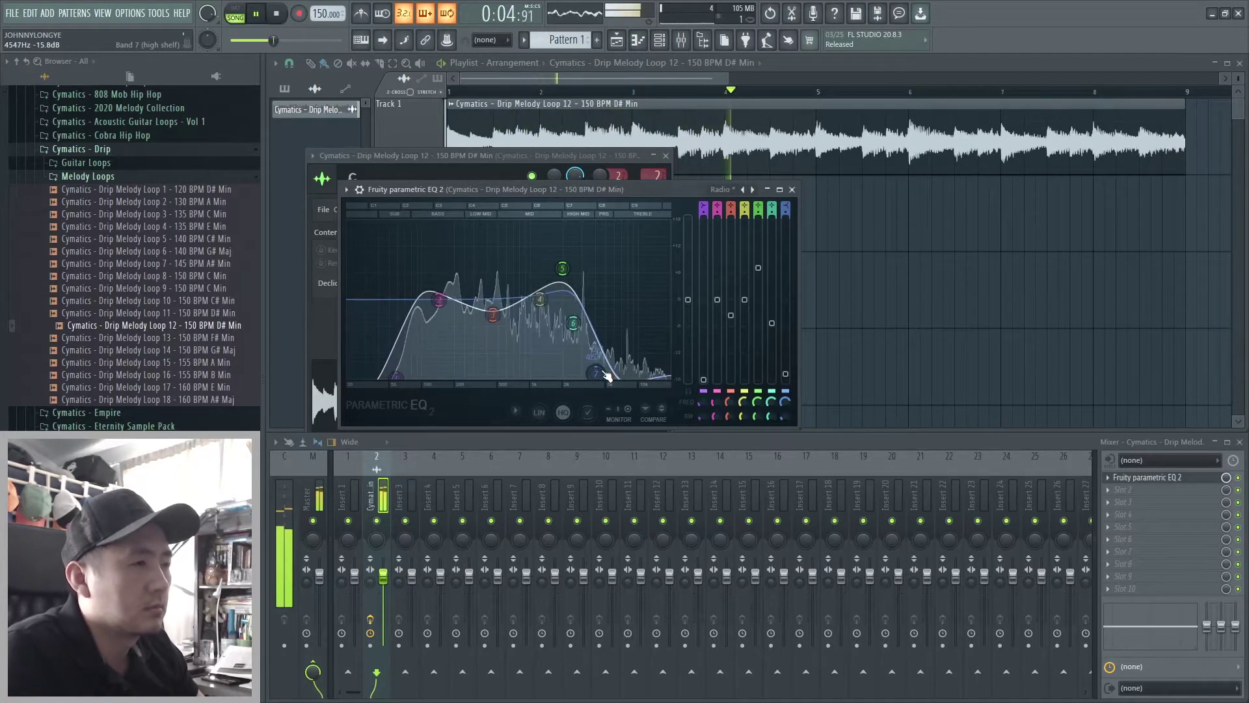
{"action": "left_click_drag", "start_coordinate": [511, 374], "coordinate": [578, 372]}
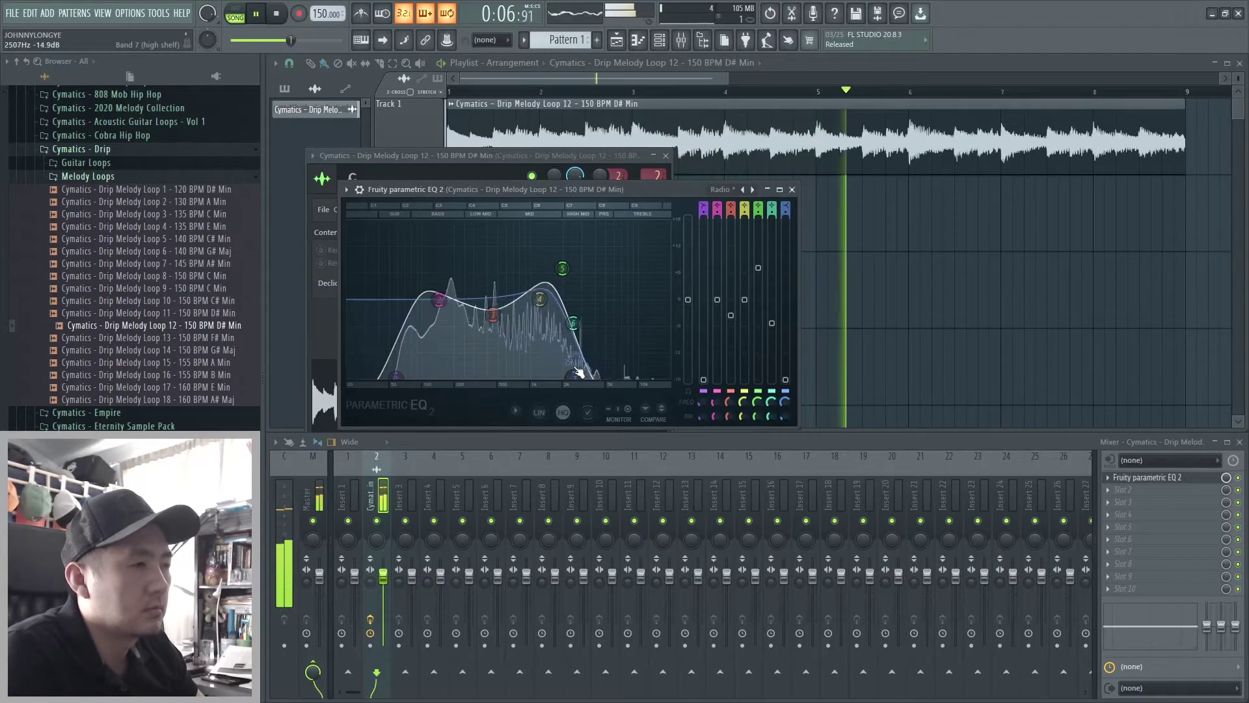
{"action": "left_click_drag", "start_coordinate": [584, 379], "coordinate": [608, 377]}
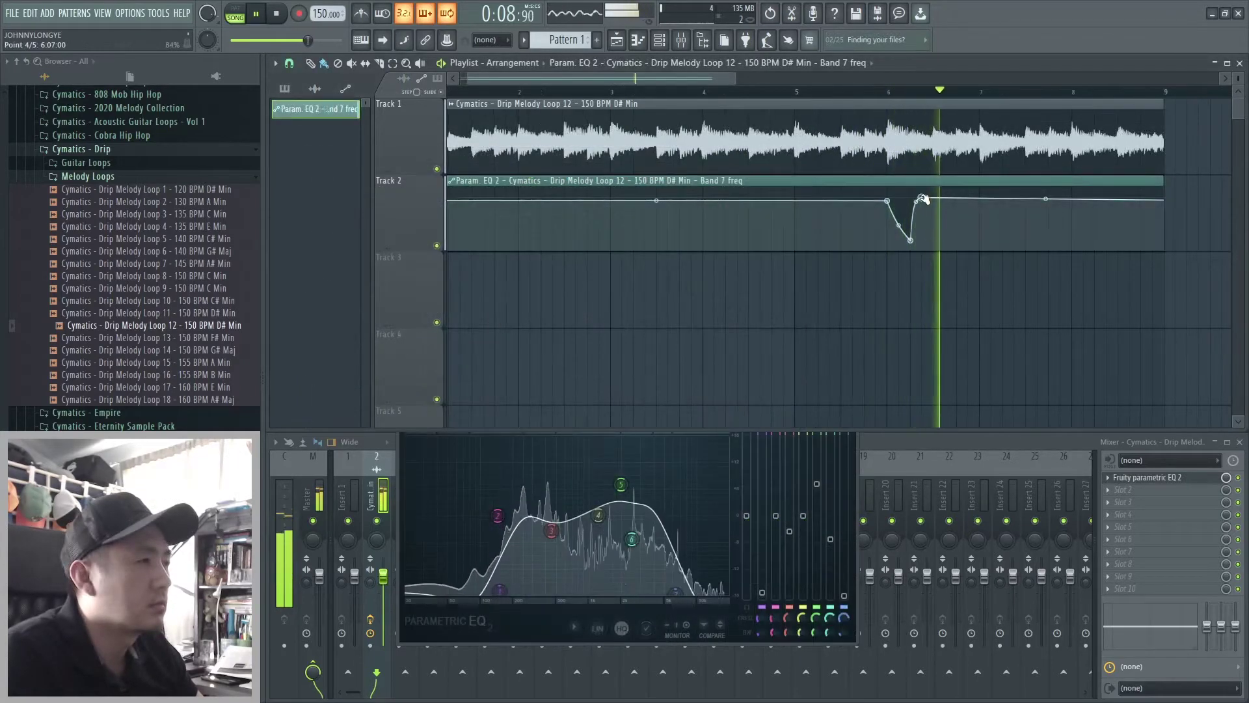
Step: Level the point after the dip in the band 7 frequency automation and move the dip into bar 8
{"action": "left_click_drag", "start_coordinate": [922, 200], "coordinate": [925, 204]}
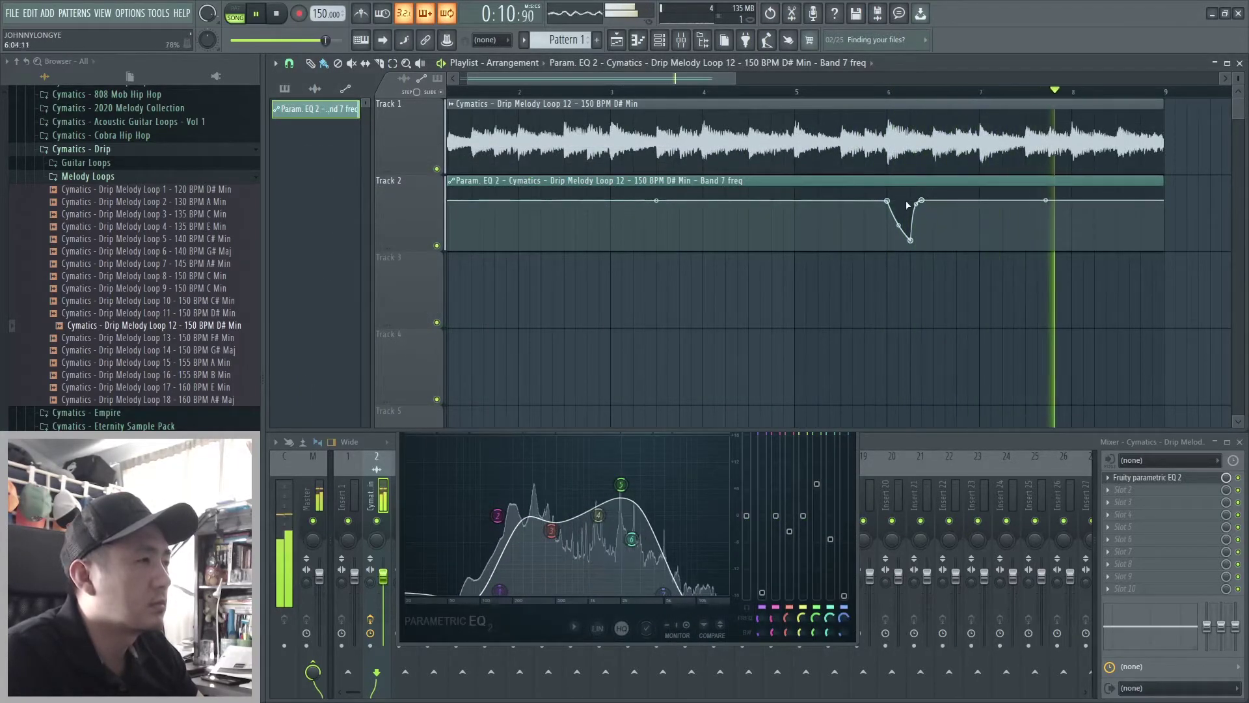
{"action": "left_click_drag", "start_coordinate": [888, 203], "coordinate": [1124, 204]}
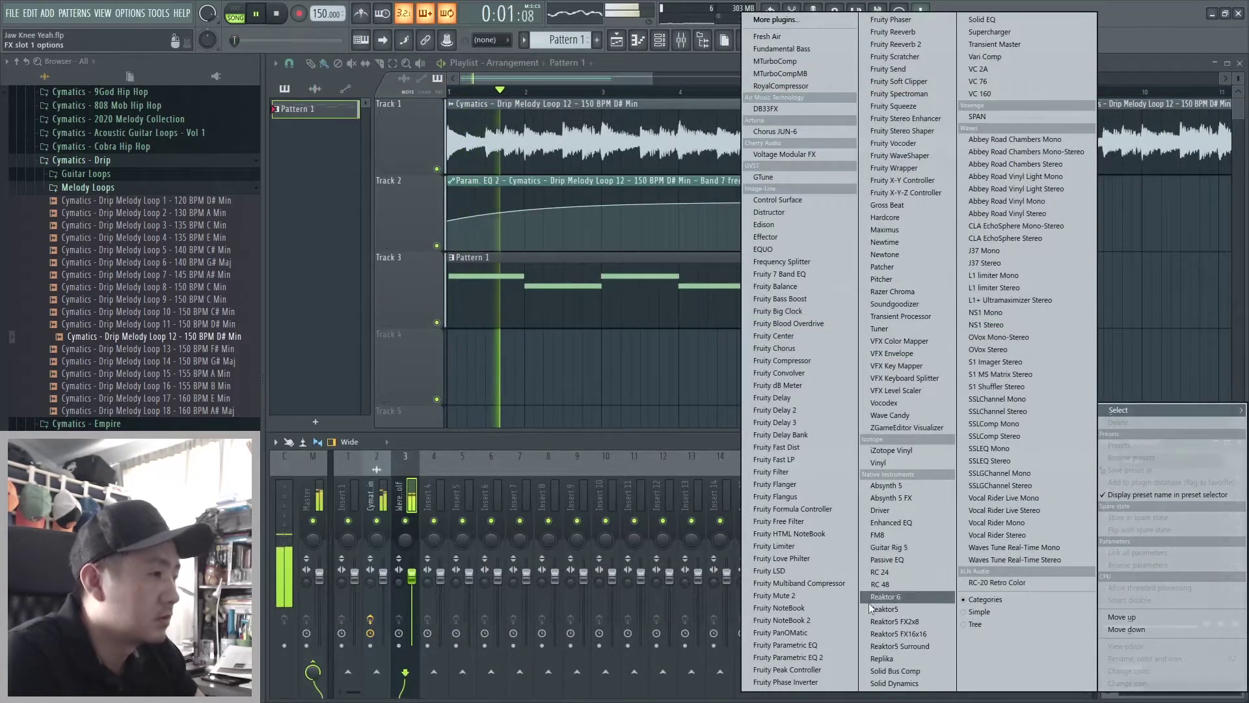
Step: Add Fruity Parametric EQ 2 to the Werewolf mixer track, make band 7 a low pass and sweep its cutoff down
{"action": "left_click", "coordinate": [784, 657]}
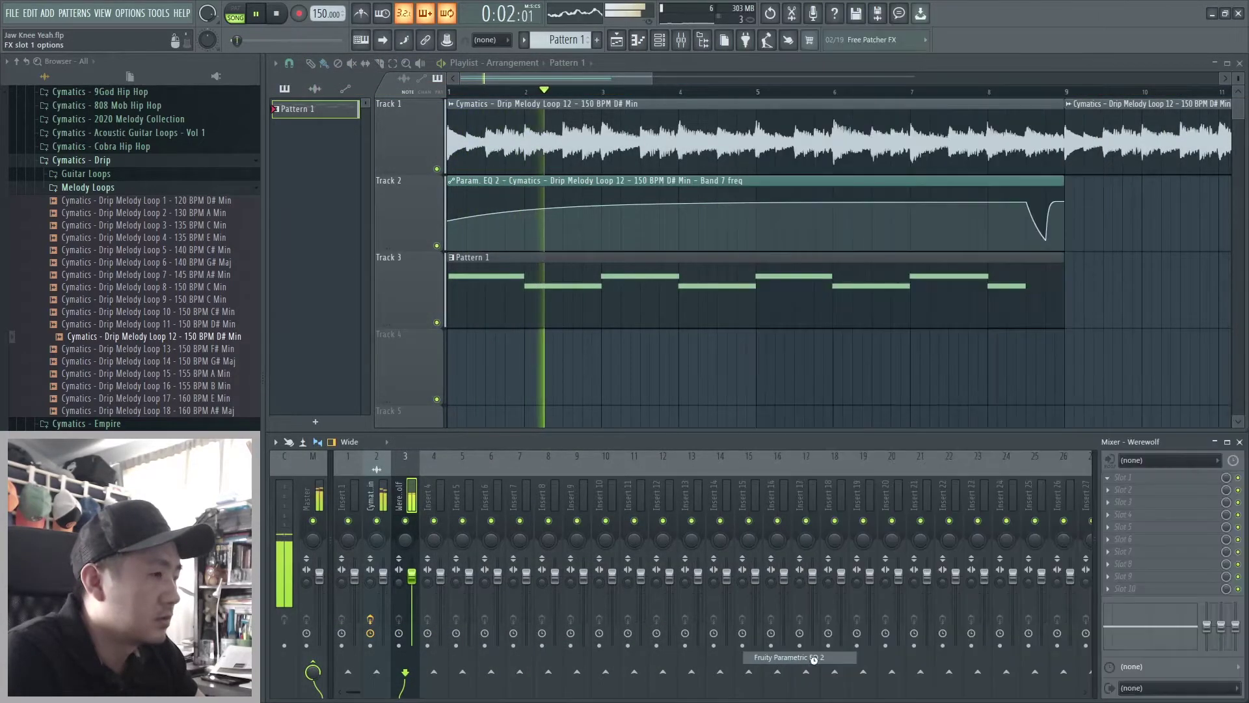
{"action": "left_click_drag", "start_coordinate": [559, 232], "coordinate": [468, 306]}
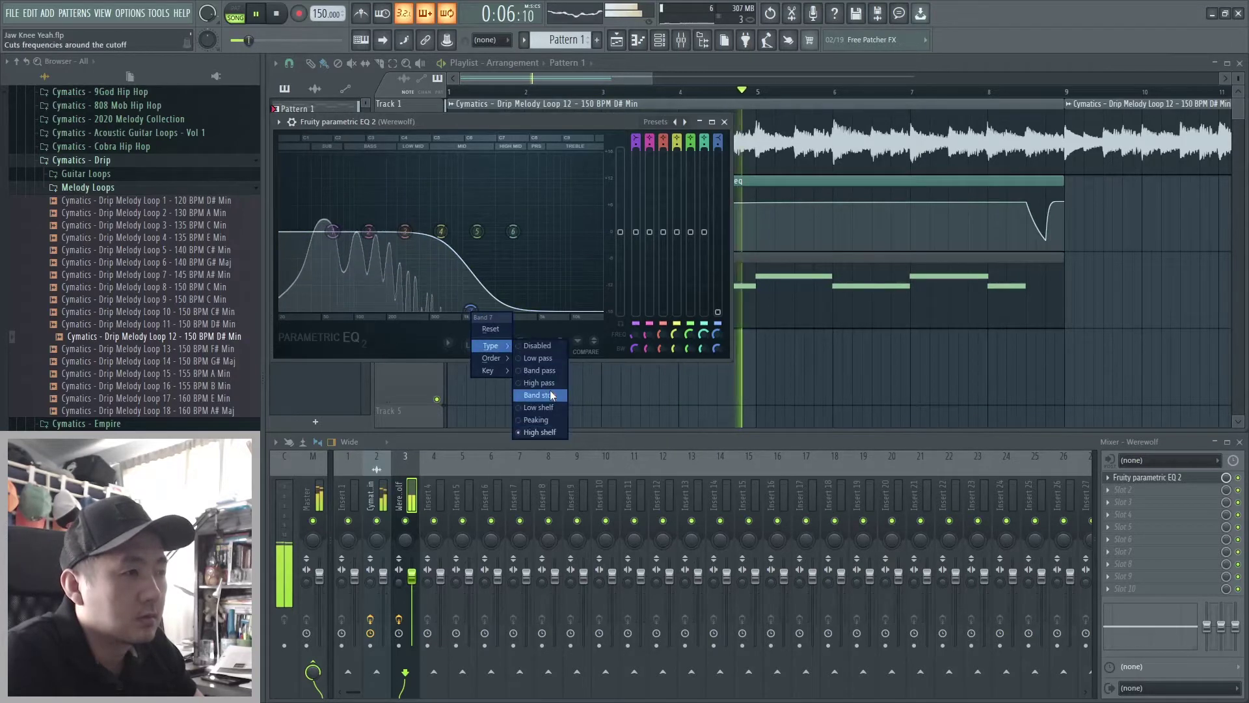
{"action": "left_click", "coordinate": [537, 358]}
{"action": "left_click_drag", "start_coordinate": [469, 309], "coordinate": [432, 231]}
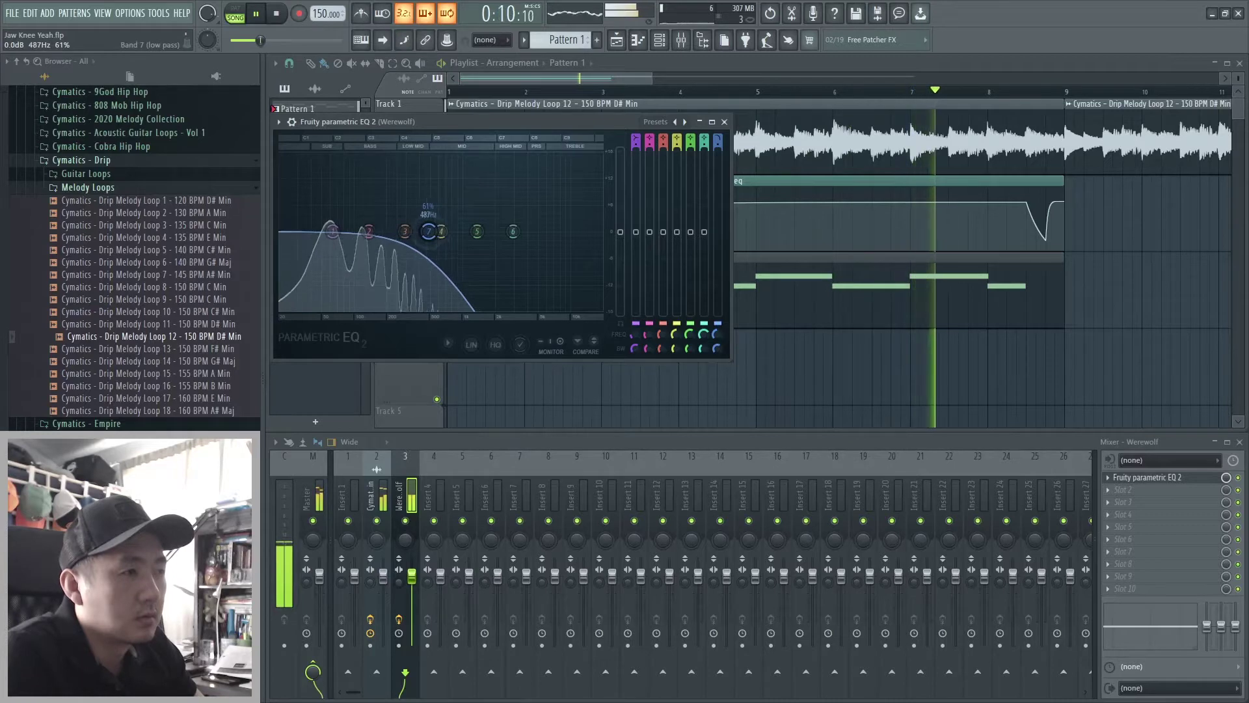
{"action": "left_click_drag", "start_coordinate": [412, 236], "coordinate": [334, 247]}
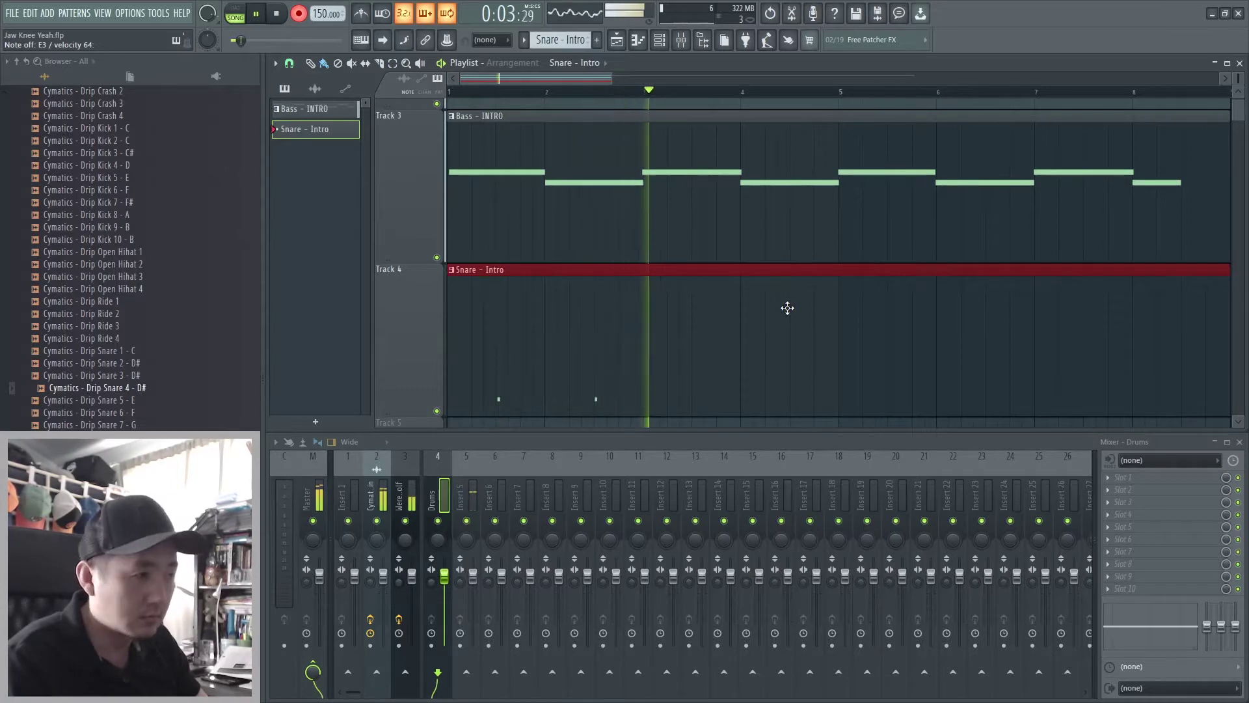
Step: Open the Snare - Intro clip's notes, discard their recorded lengths and quantize all of them
{"action": "double_click", "coordinate": [787, 308]}
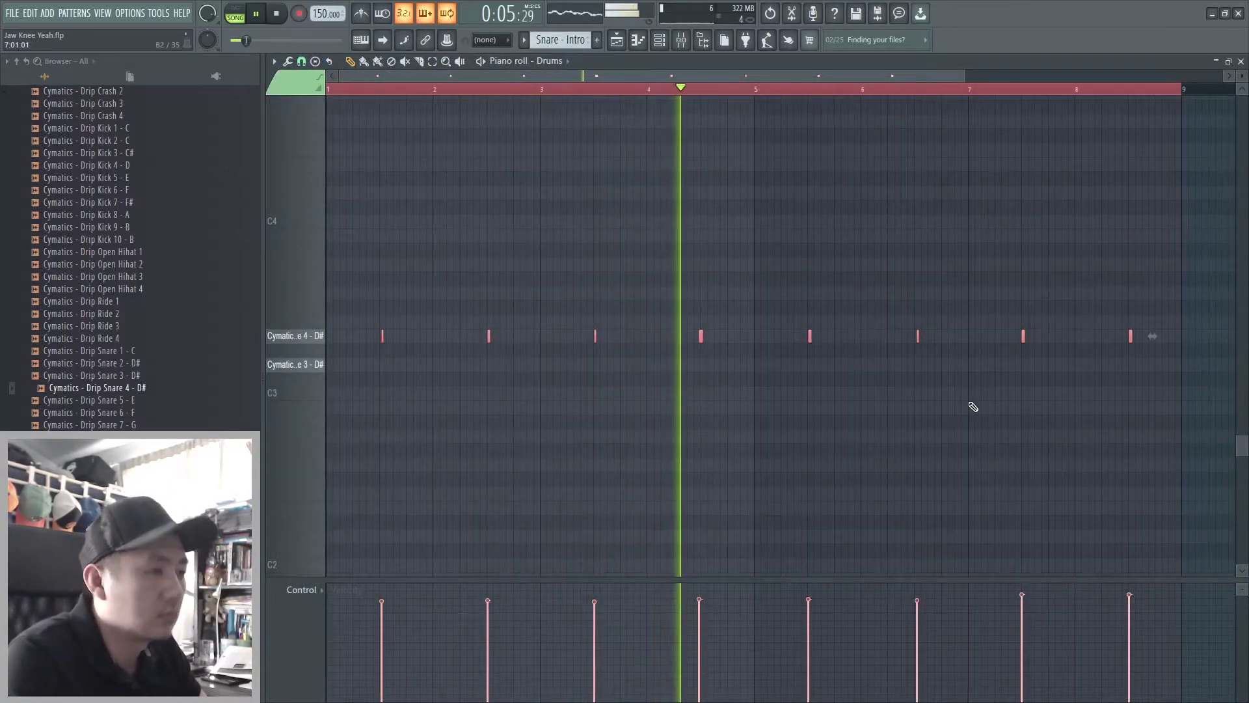
{"action": "key", "text": "shift+d"}
{"action": "key", "text": "ctrl+d"}
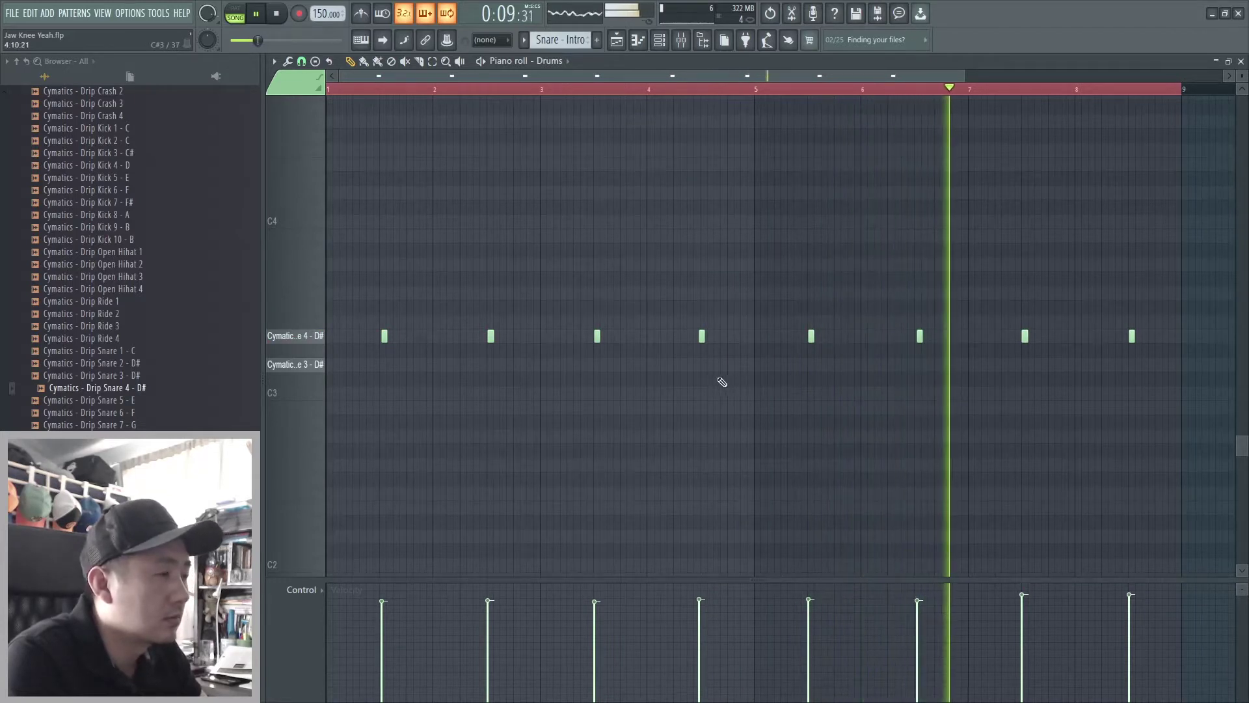
{"action": "key", "text": "ctrl+a"}
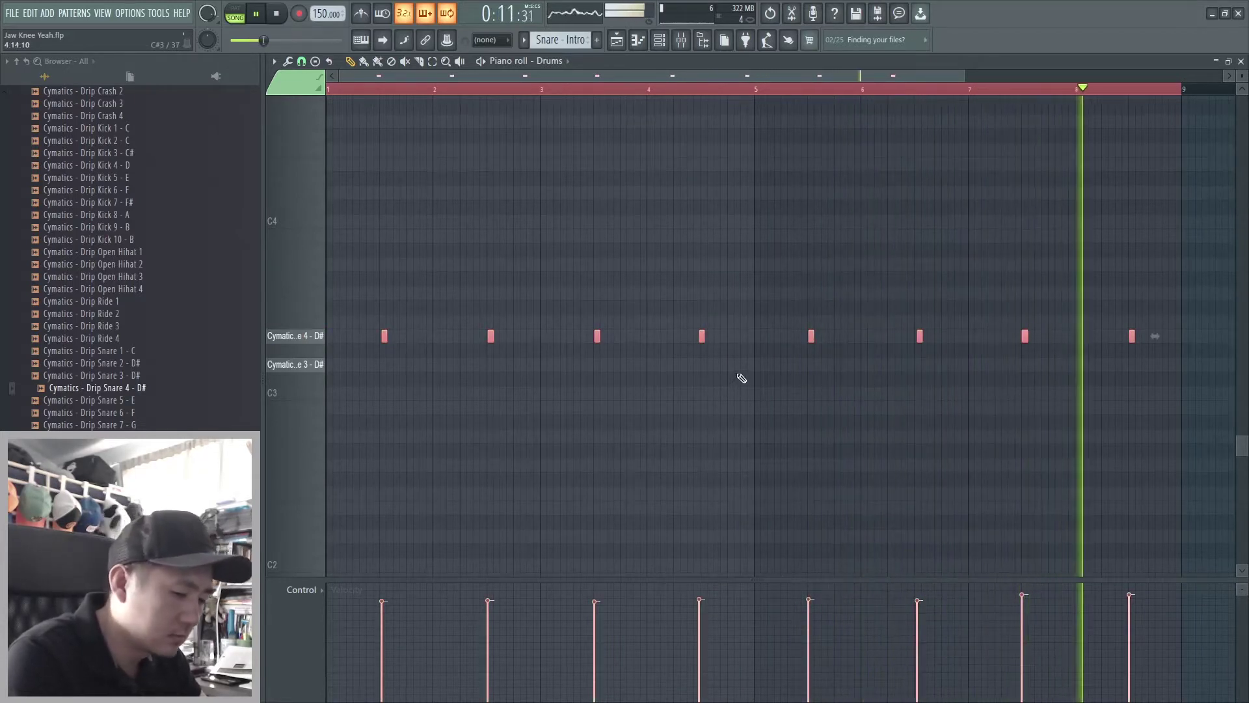
{"action": "key", "text": "ctrl+q"}
{"action": "key", "text": "ctrl+d"}
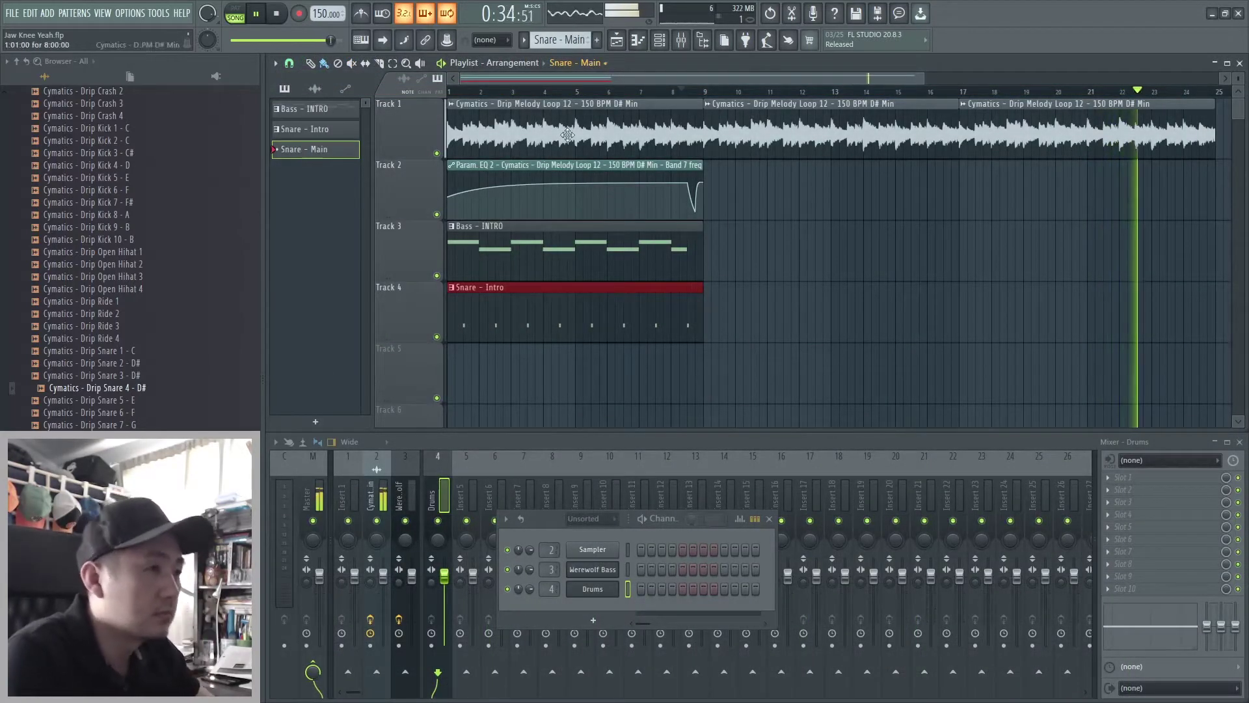
Step: Place the Snare - Main pattern on Track 4 at bar 9 and extend it to bar 17
{"action": "left_click", "coordinate": [726, 312]}
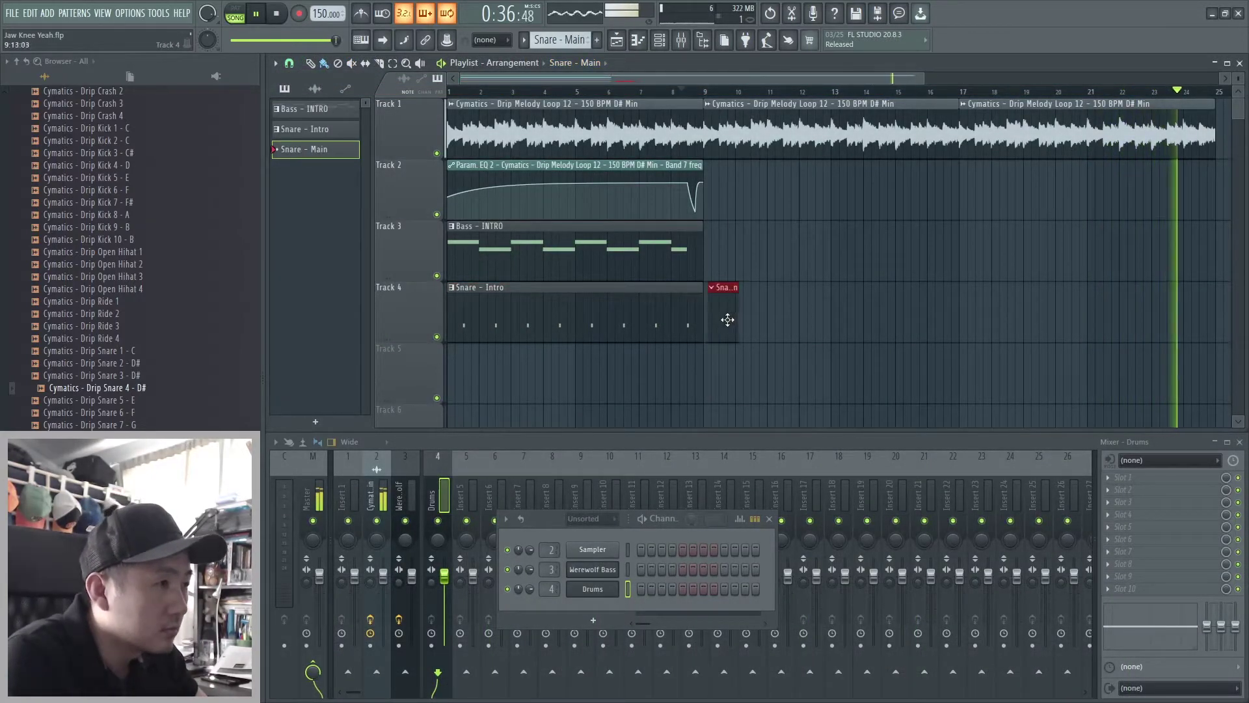
{"action": "left_click_drag", "start_coordinate": [731, 312], "coordinate": [967, 366]}
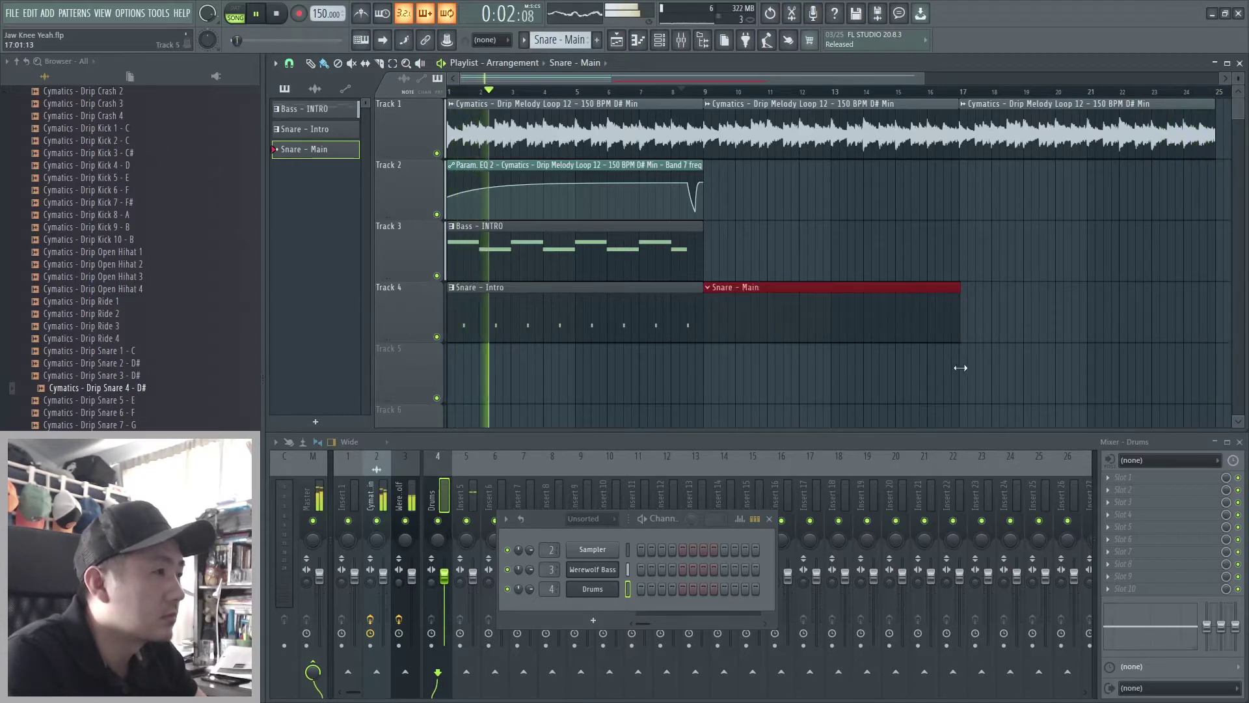
{"action": "left_click_drag", "start_coordinate": [994, 373], "coordinate": [928, 280]}
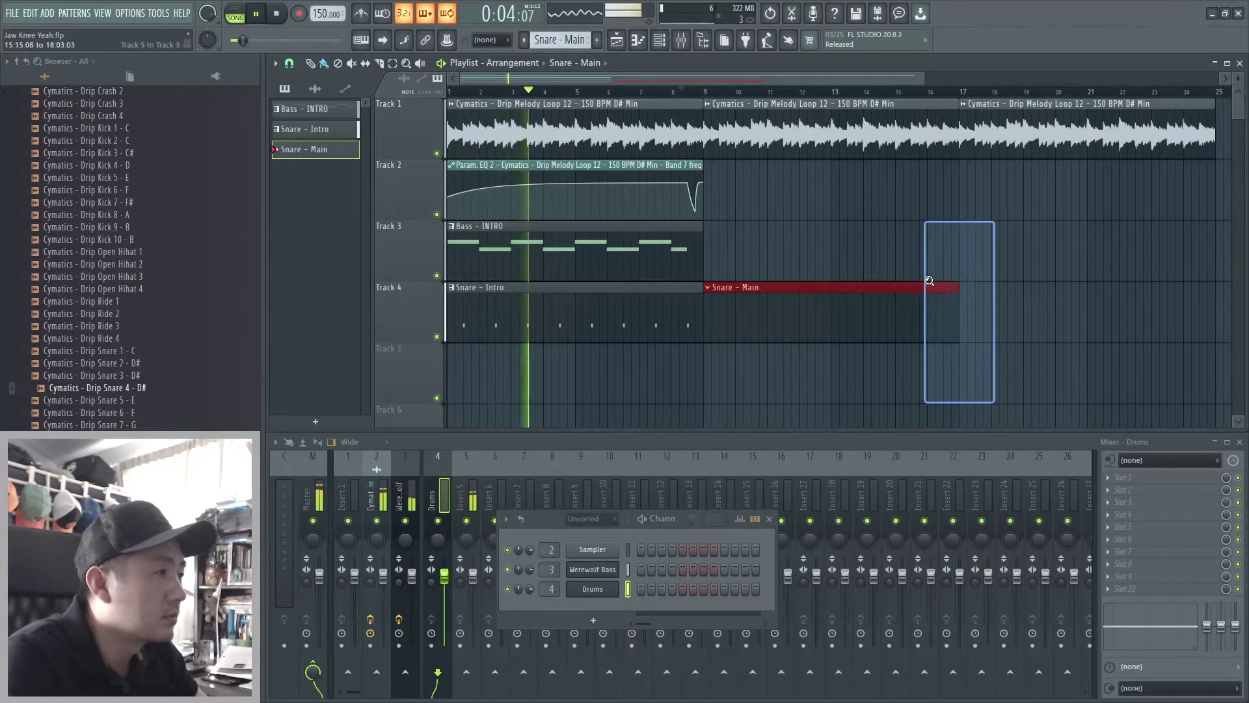
{"action": "right_click", "coordinate": [903, 278], "text": "ctrl"}
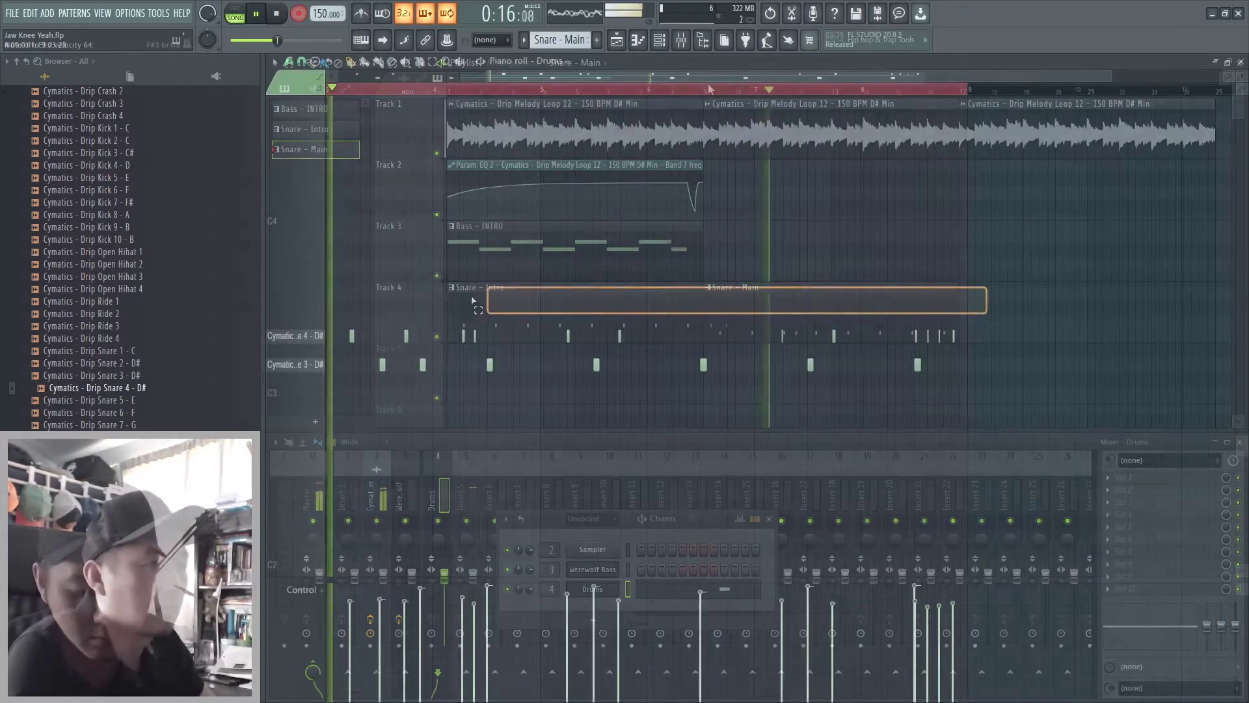
Step: Quantize the Snare 4 notes in the Snare - Main pattern and add a Kick 7 note in bar 2
{"action": "left_click_drag", "start_coordinate": [261, 344], "coordinate": [177, 335]}
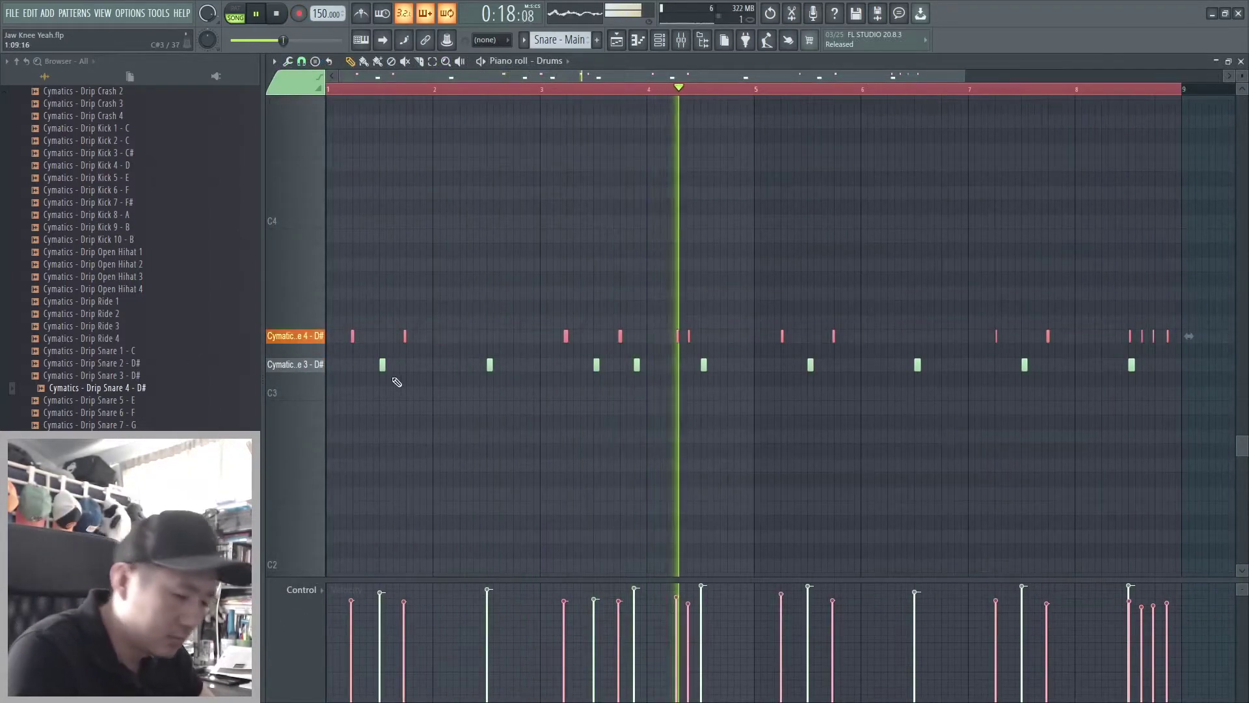
{"action": "key", "text": "ctrl+q"}
{"action": "left_click", "coordinate": [715, 341], "text": "ctrl"}
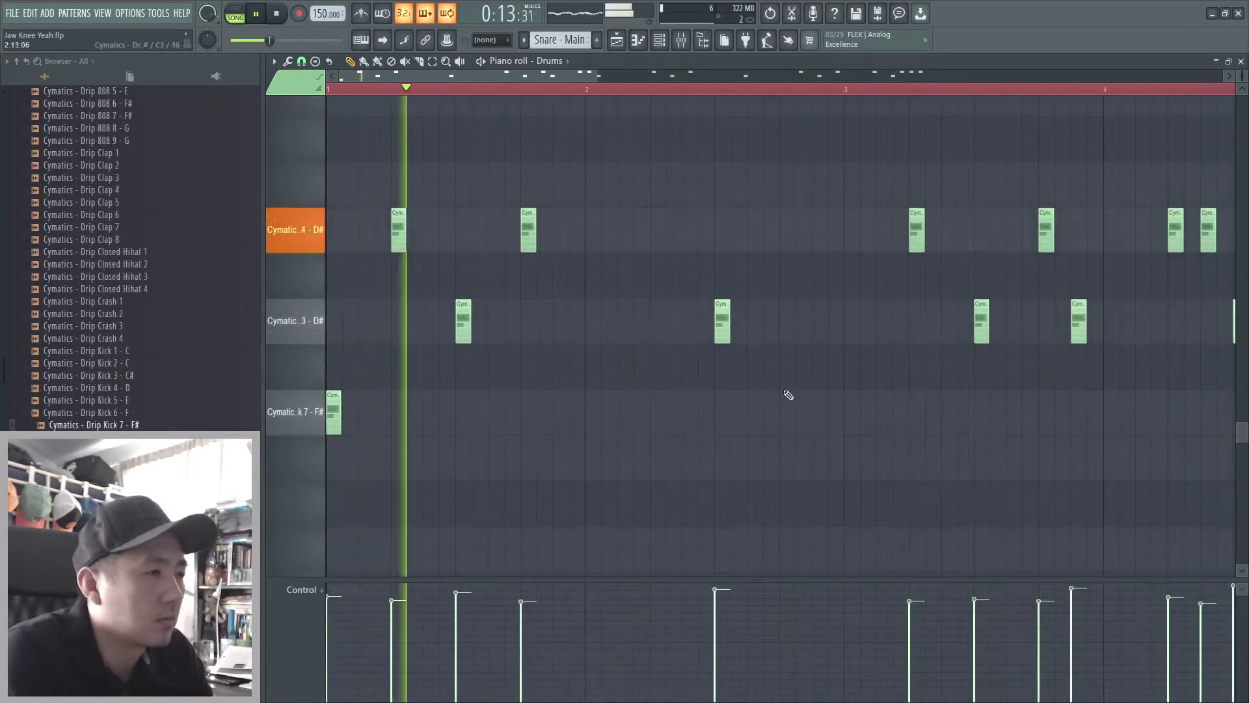
{"action": "left_click", "coordinate": [690, 412]}
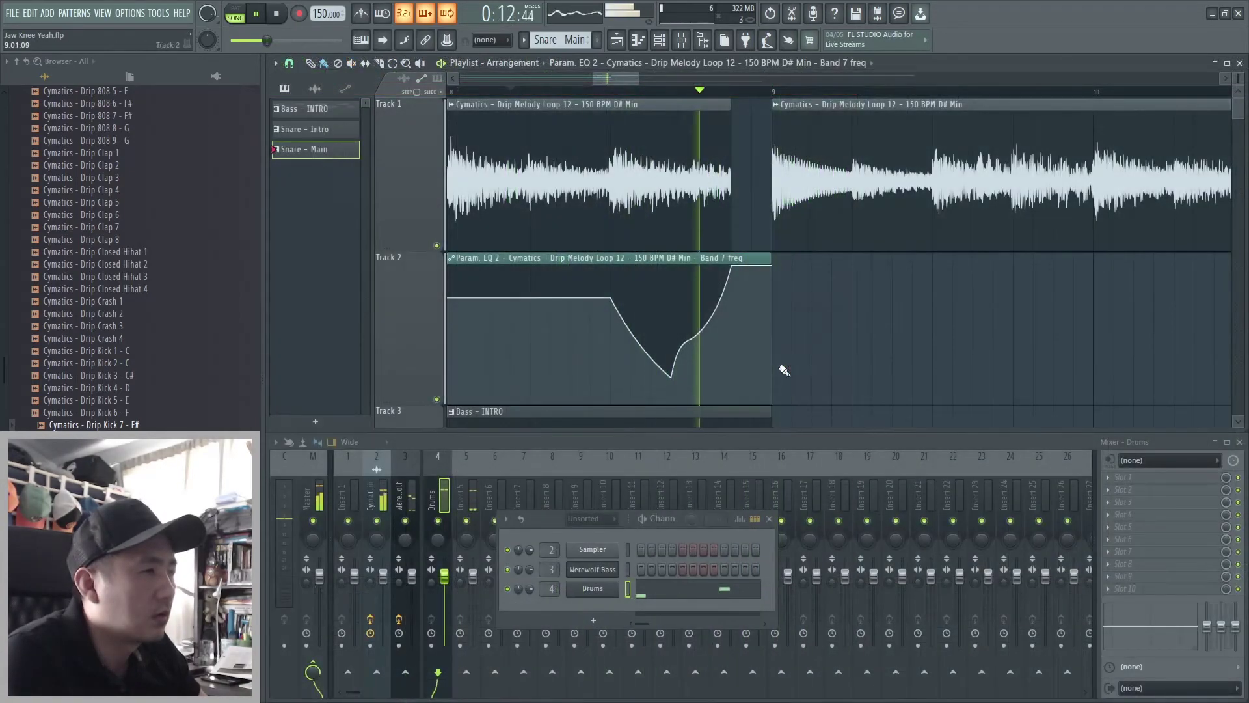
Step: Save the project and open the Drums channel's FPC instrument to choose a pad for the closed hi-hat
{"action": "key", "text": "ctrl+s"}
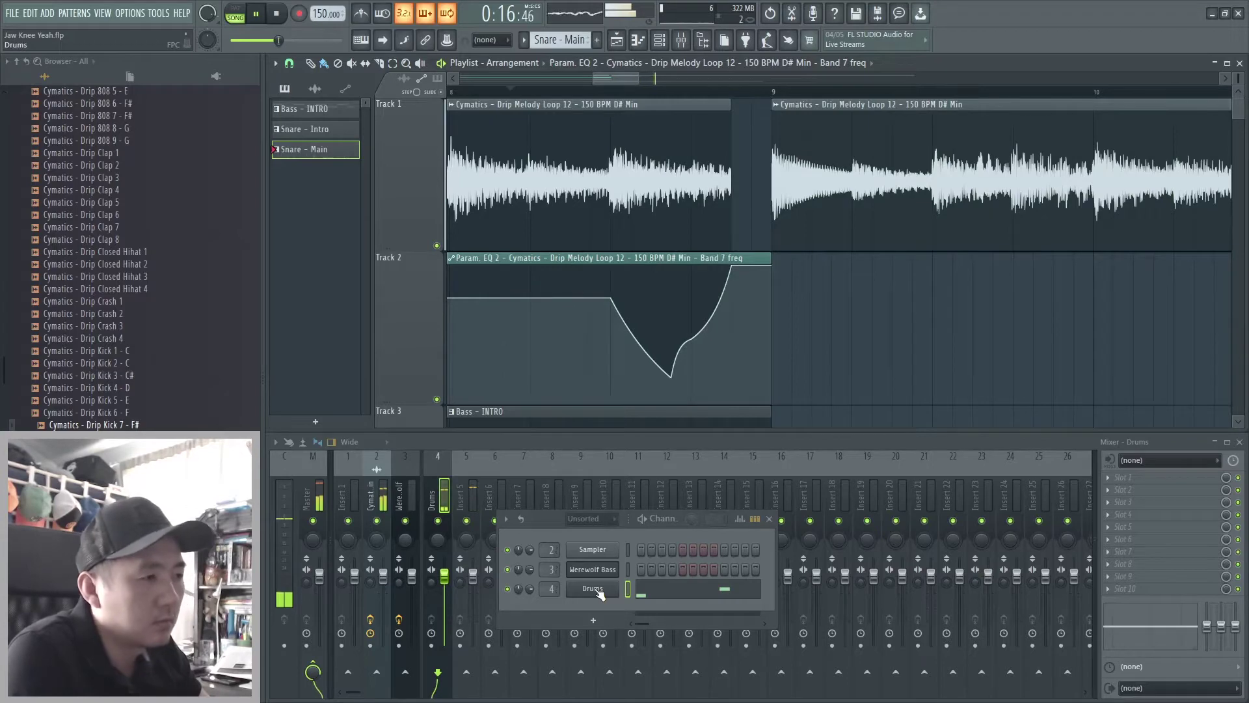
{"action": "left_click", "coordinate": [592, 589]}
{"action": "left_click", "coordinate": [493, 402]}
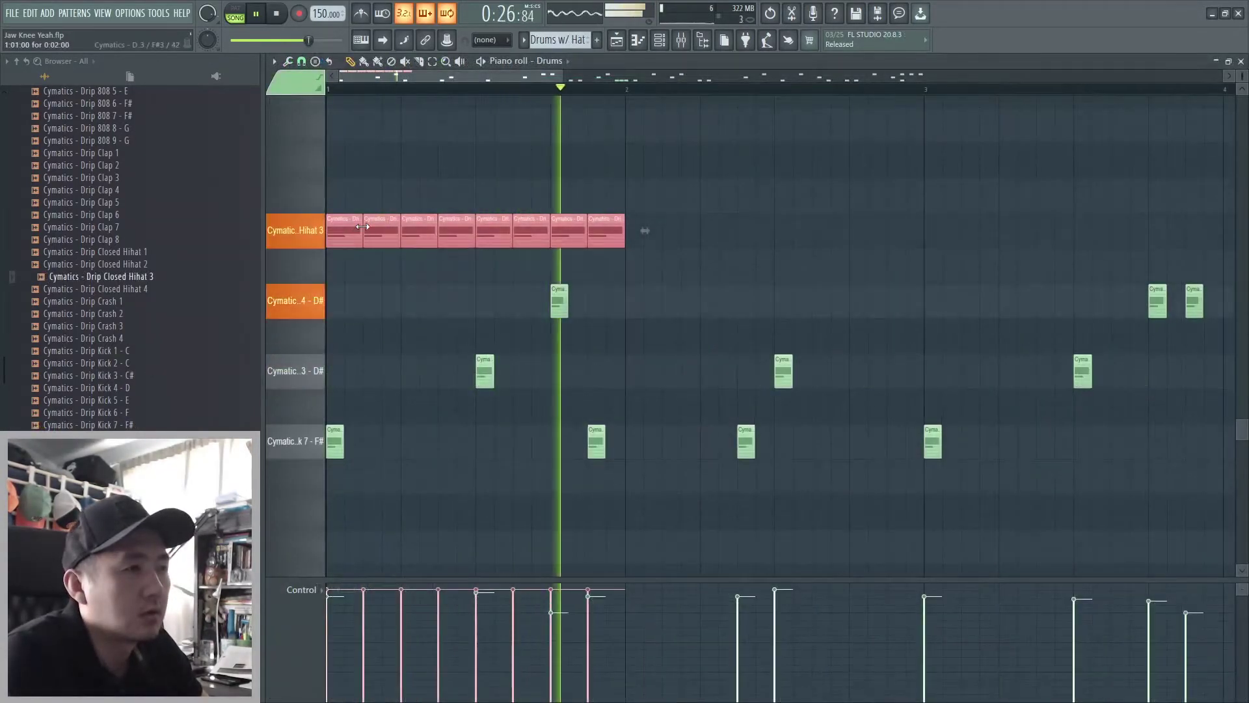
Step: Duplicate the Closed Hihat 3 notes repeatedly across the Drums w/ Hat pattern and deselect them
{"action": "key", "text": "ctrl+b"}
{"action": "key", "text": "ctrl+b"}
{"action": "key", "text": "ctrl+b"}
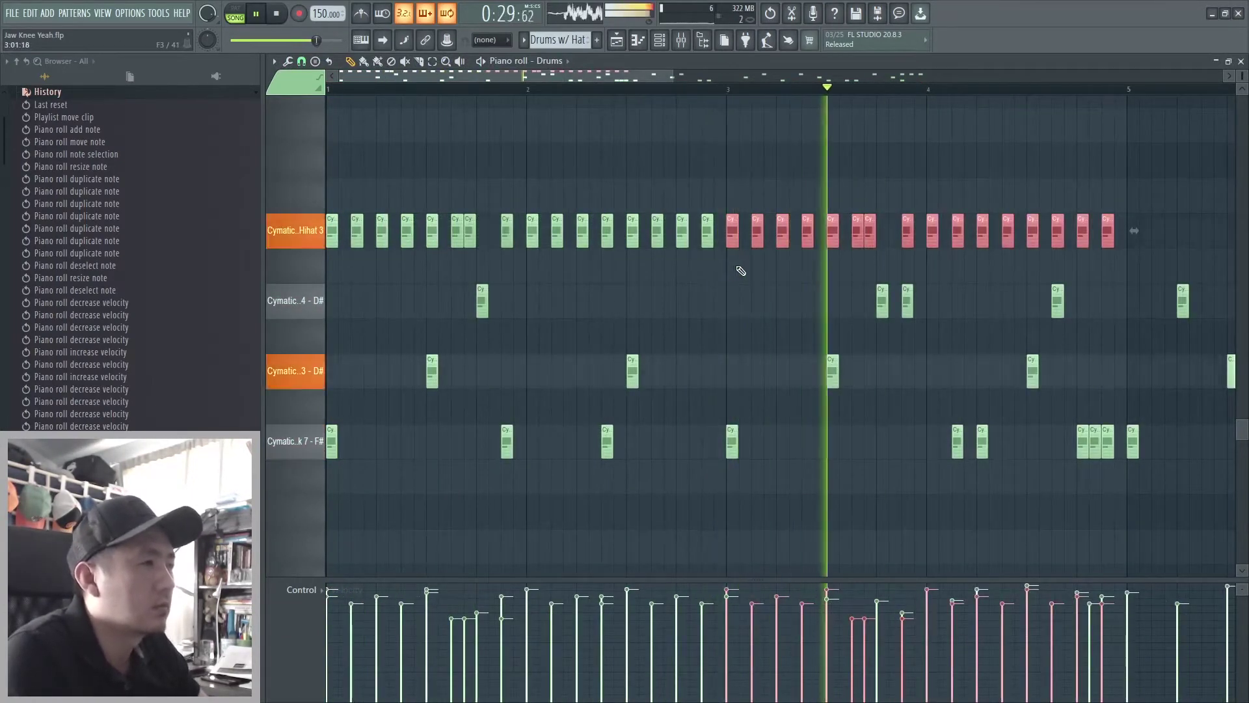
{"action": "key", "text": "ctrl+d"}
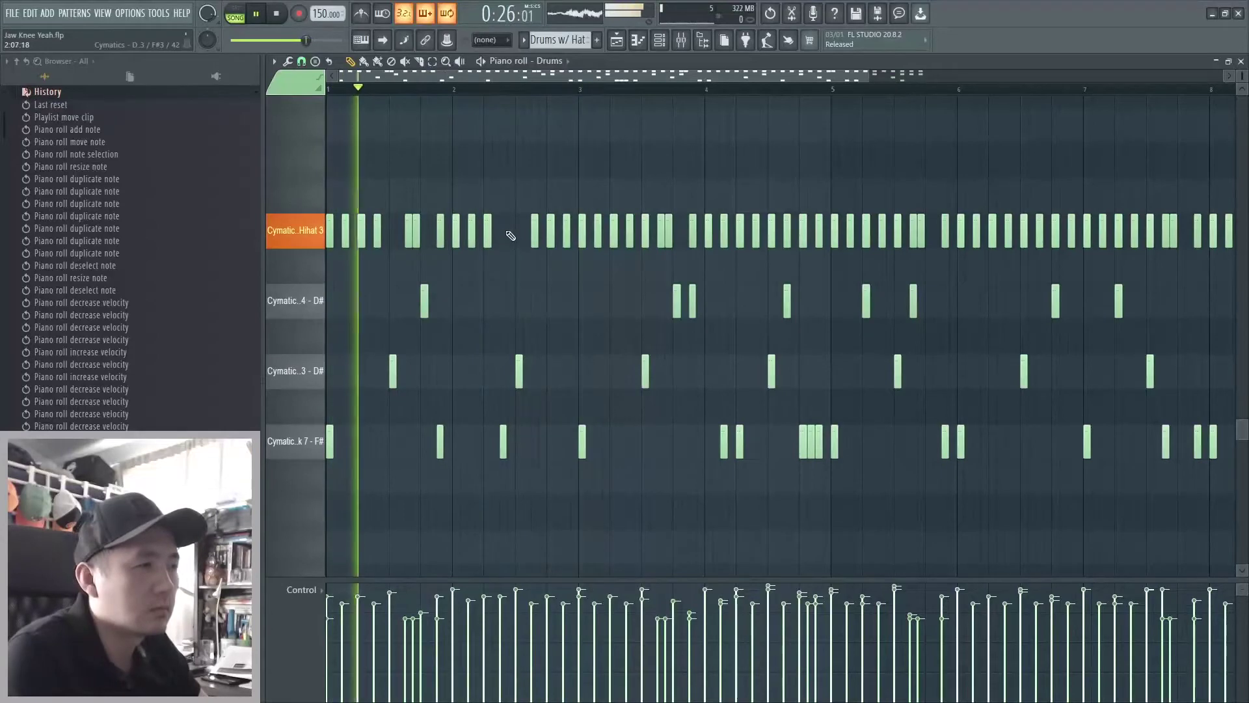
Step: Add a Hihat 3 note in bar 2, delete the one in the middle of bar 8 and close the piano roll
{"action": "left_click", "coordinate": [514, 235]}
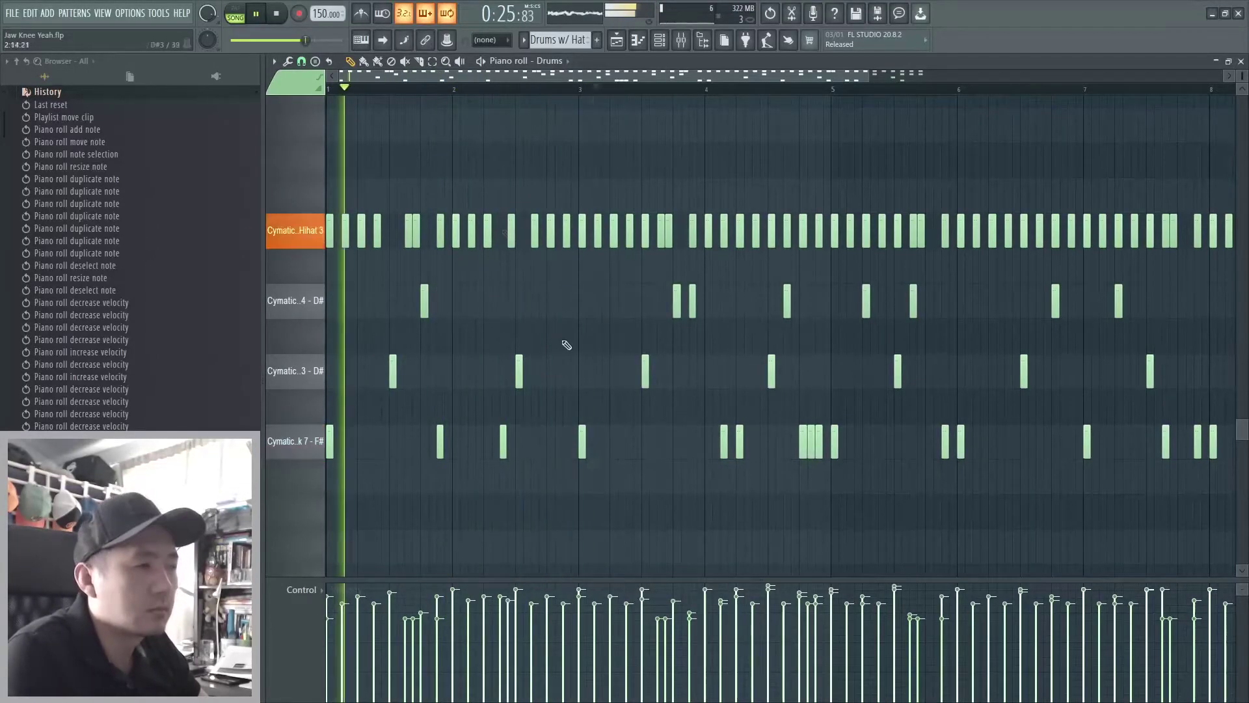
{"action": "left_click_drag", "start_coordinate": [393, 181], "coordinate": [638, 454]}
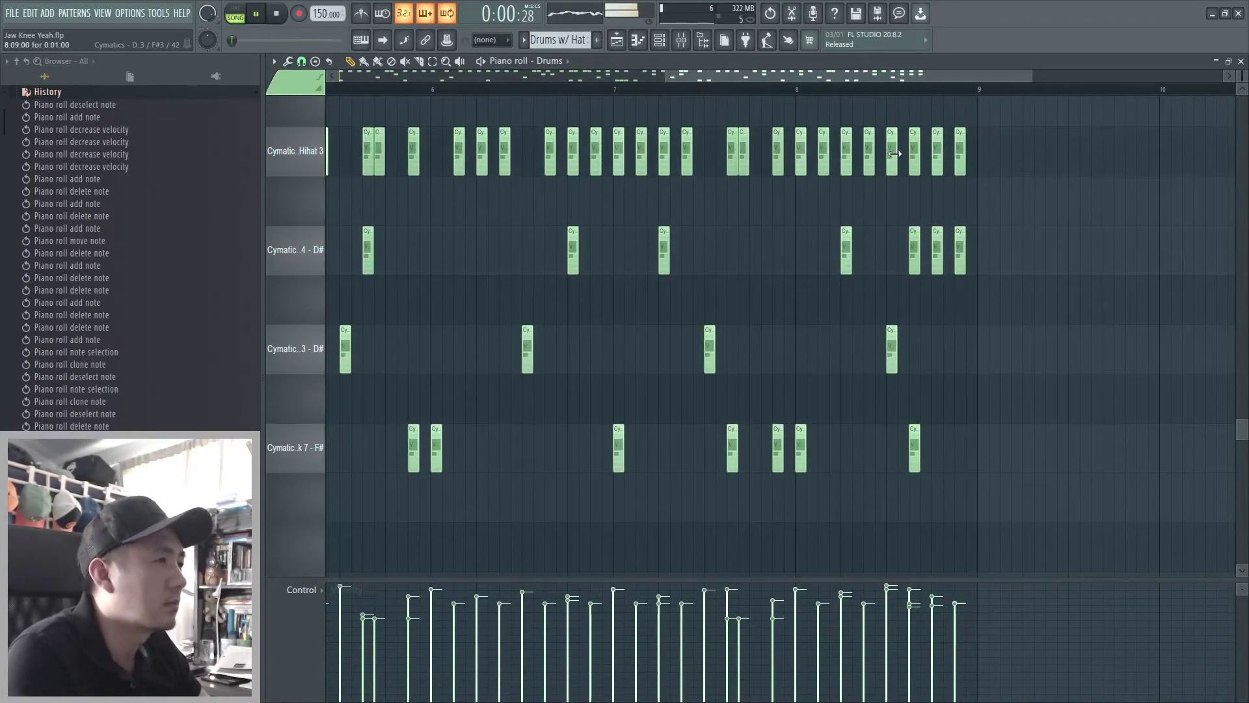
{"action": "right_click", "coordinate": [895, 153]}
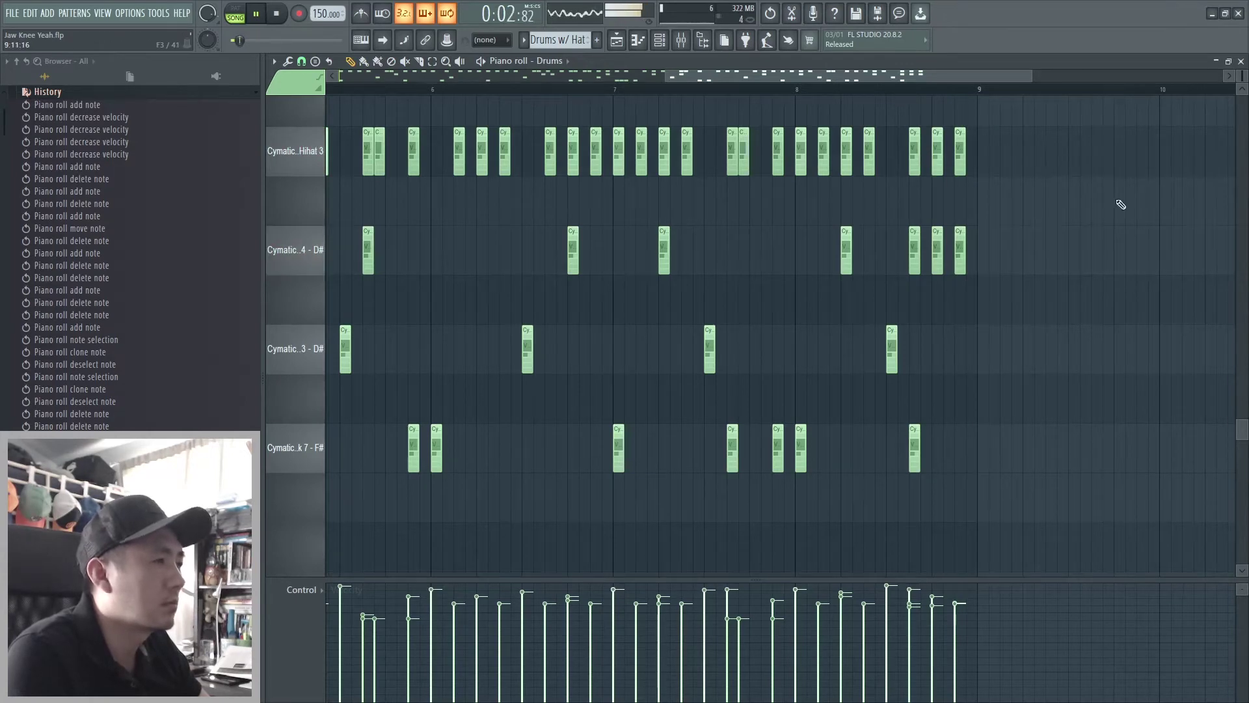
{"action": "left_click", "coordinate": [1242, 63]}
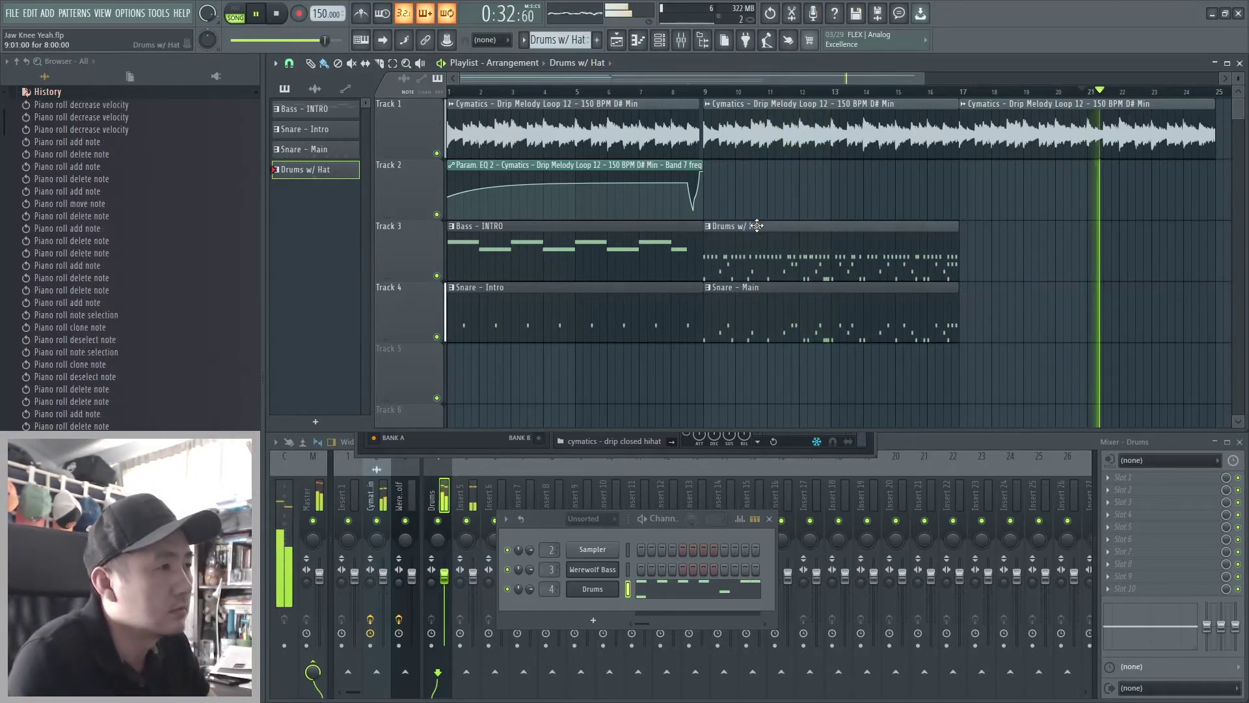
Step: Arrange the drum clips with Drums w/ Hat on Track 3 at bar 9 and Snare - Main on Track 4 at bar 17
{"action": "left_click_drag", "start_coordinate": [1035, 303], "coordinate": [777, 248]}
{"action": "left_click_drag", "start_coordinate": [777, 304], "coordinate": [1029, 303]}
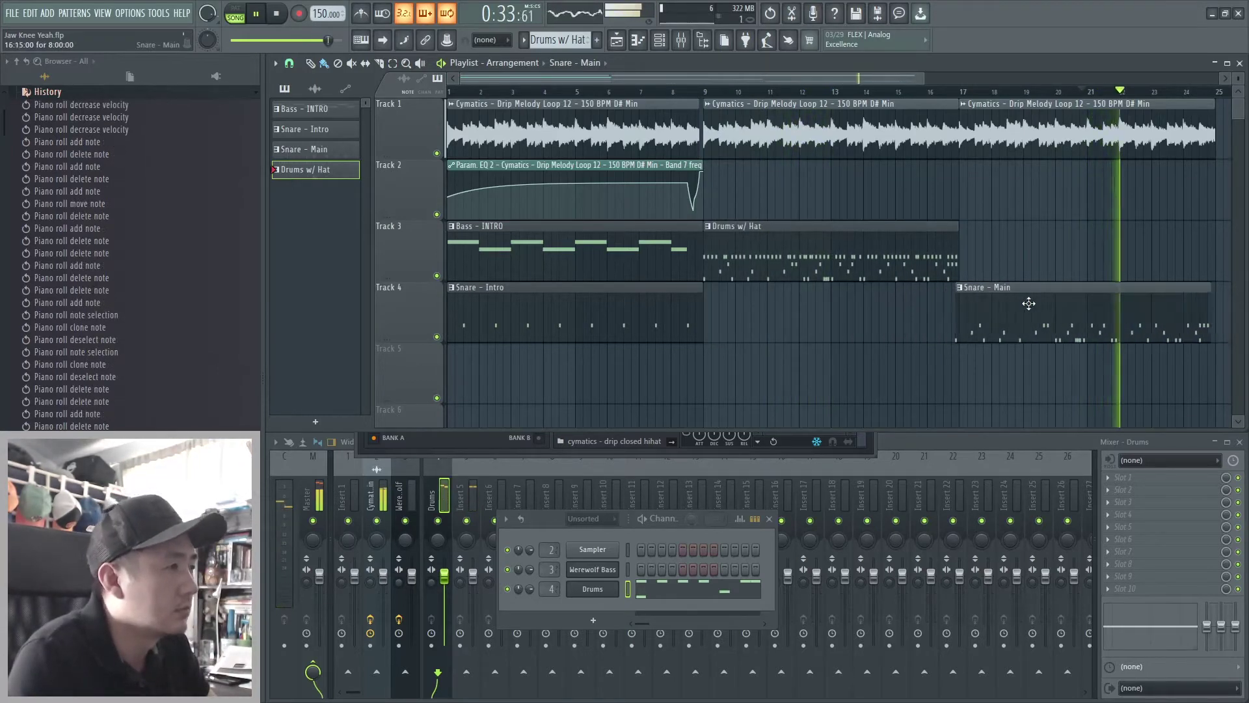
{"action": "left_click", "coordinate": [1029, 304]}
{"action": "left_click_drag", "start_coordinate": [996, 372], "coordinate": [902, 245]}
{"action": "left_click", "coordinate": [844, 191]}
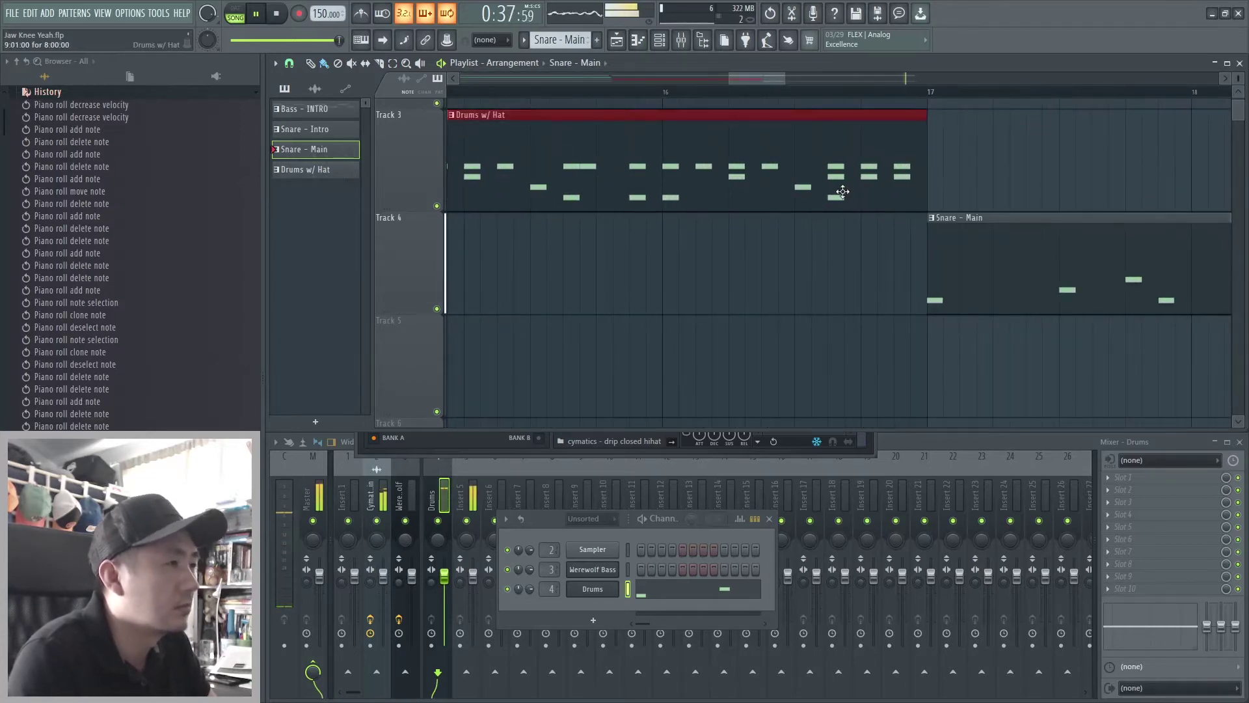
Step: Place the Piano pattern on Track 5 at bar 17 and extend the clip to eight bars, ending at bar 25
{"action": "scroll", "coordinate": [842, 189], "scroll_direction": "down", "scroll_amount": 2}
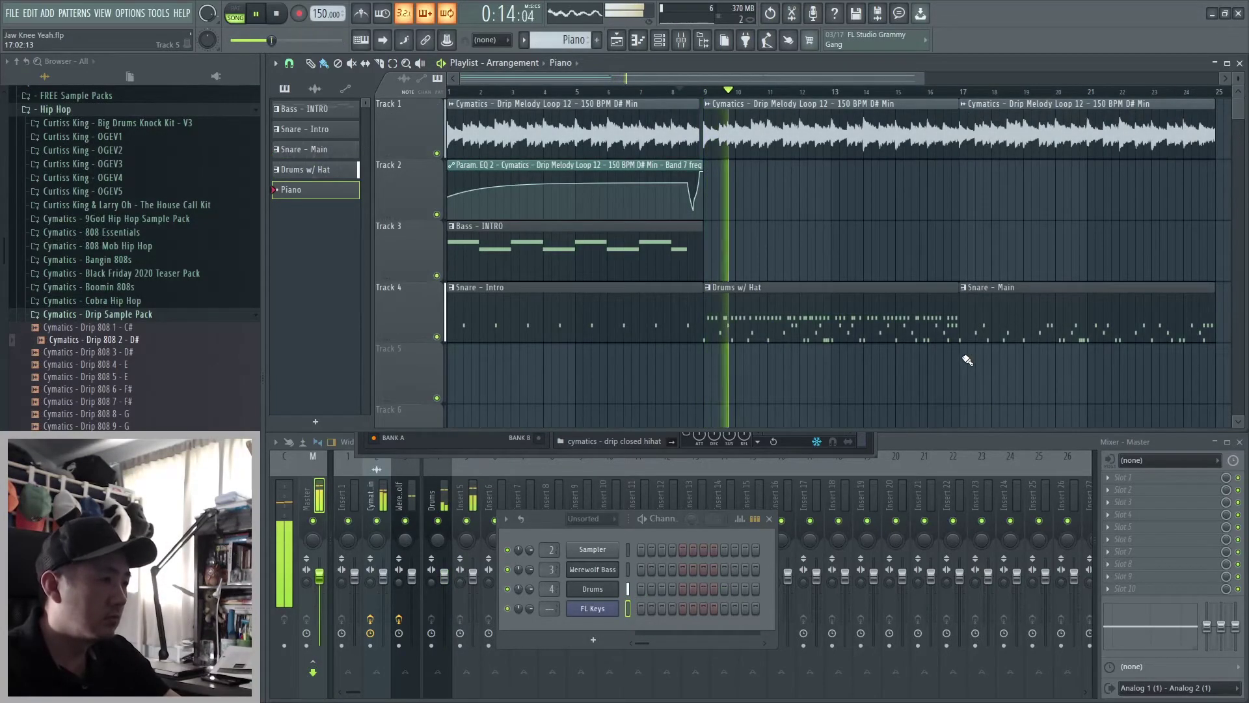
{"action": "left_click", "coordinate": [968, 360]}
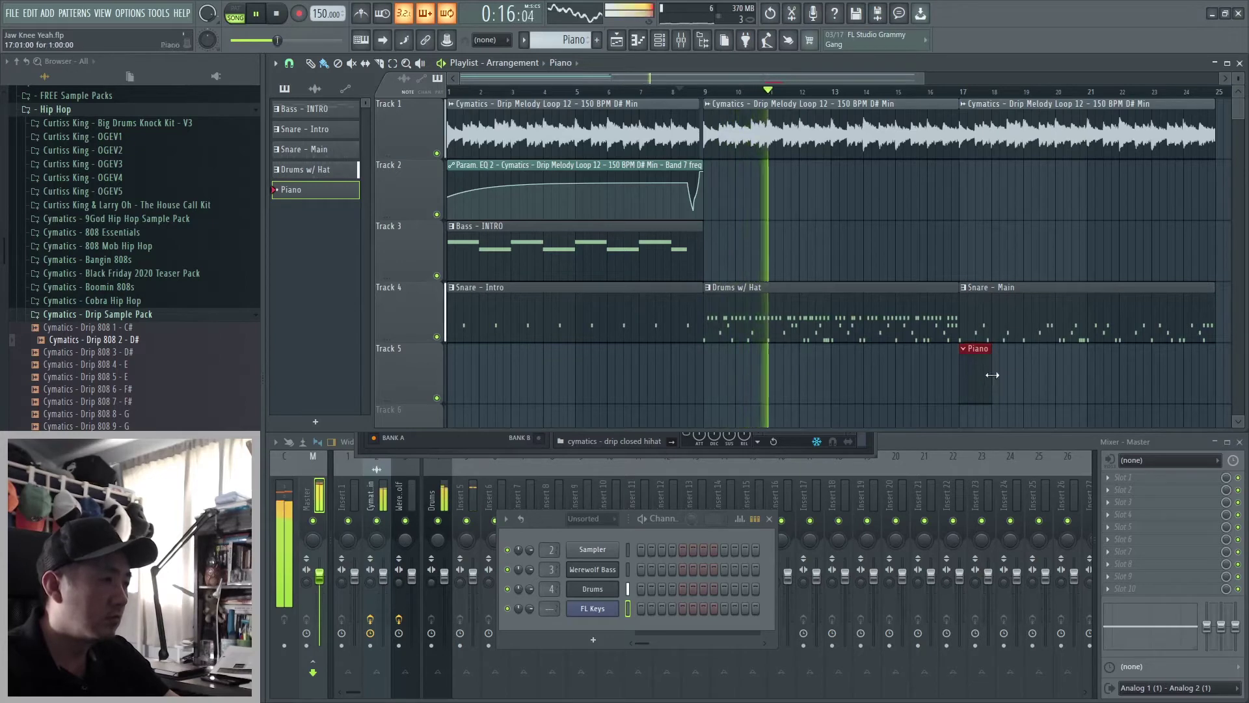
{"action": "left_click_drag", "start_coordinate": [991, 366], "coordinate": [1220, 371]}
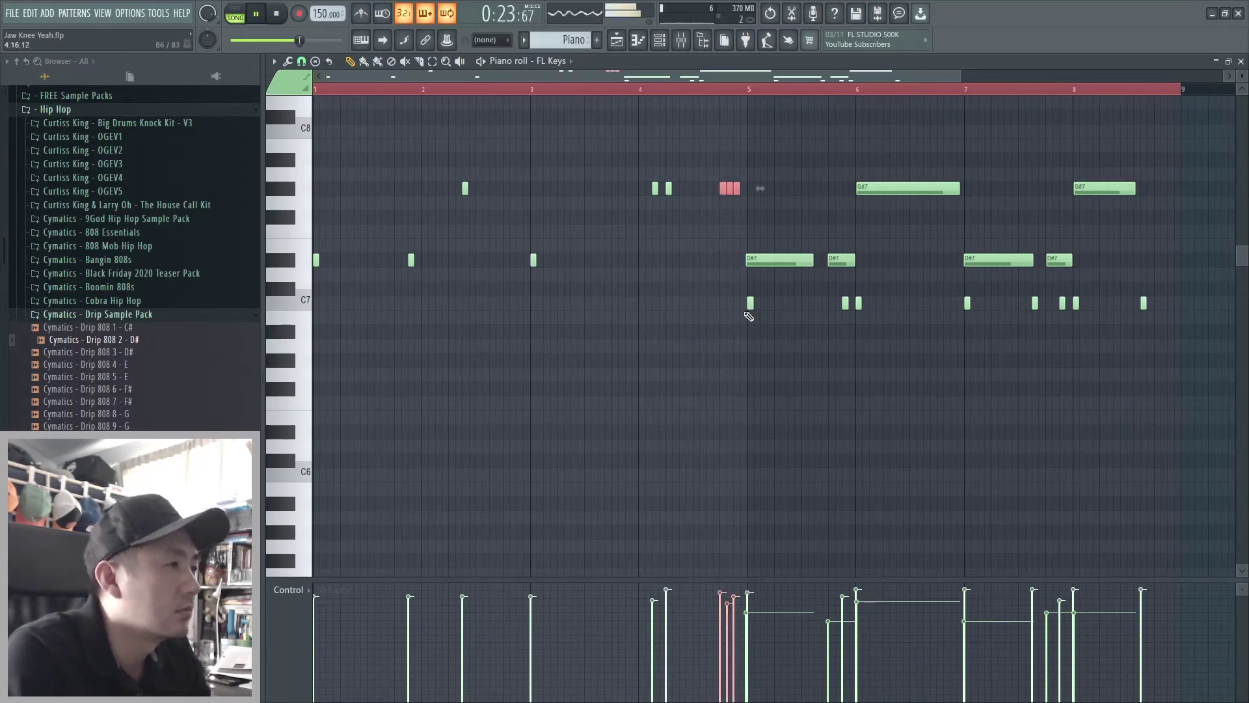
Step: Delete the two long D#7 notes in bar 5 and raise that bar's short C7 notes to D#7
{"action": "right_click", "coordinate": [788, 260]}
{"action": "right_click", "coordinate": [842, 260]}
{"action": "left_click_drag", "start_coordinate": [730, 269], "coordinate": [857, 350]}
{"action": "key", "text": "Up"}
{"action": "key", "text": "Up"}
{"action": "key", "text": "Up"}
Step: Delete the long G#7 note in bar 6 and raise the short note at the start of that bar to G#7
{"action": "right_click", "coordinate": [879, 189]}
{"action": "left_click", "coordinate": [859, 303]}
{"action": "key", "text": "Up"}
{"action": "key", "text": "Up"}
{"action": "key", "text": "Up"}
{"action": "key", "text": "Up"}
{"action": "key", "text": "Up"}
{"action": "key", "text": "Up"}
{"action": "key", "text": "Up"}
{"action": "key", "text": "Up"}
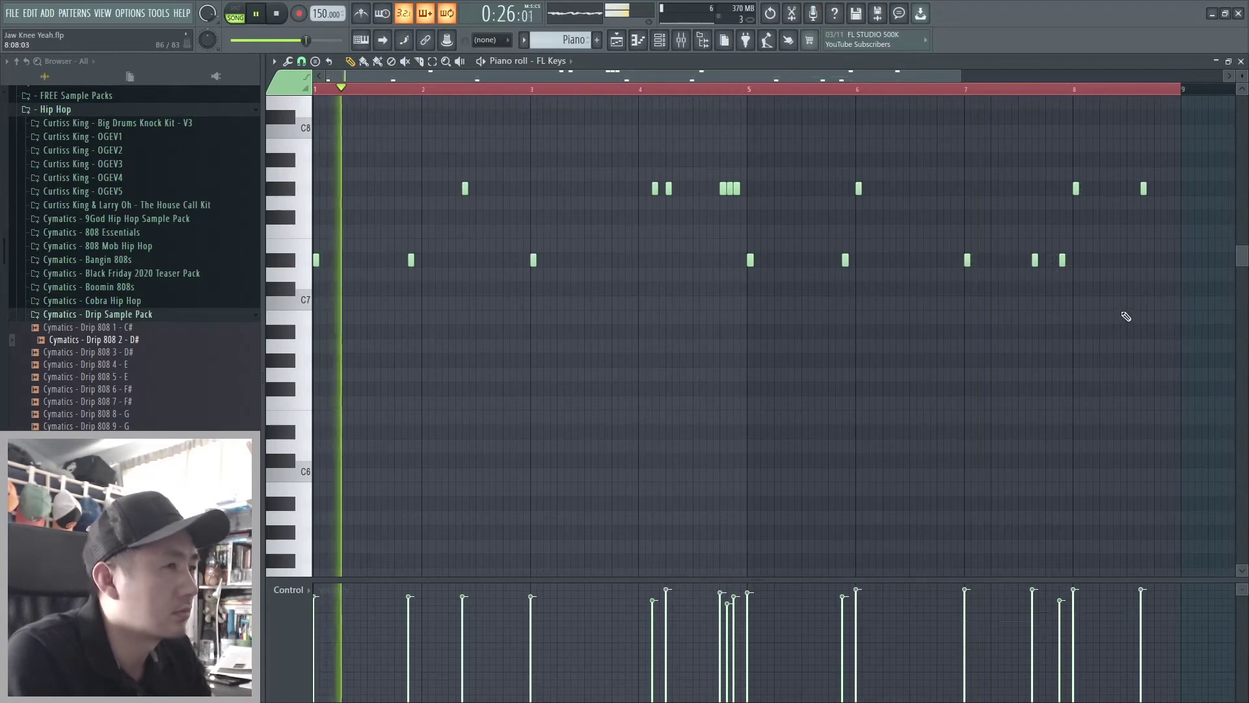
Step: Transpose all notes of the Piano pattern down three octaves and close the piano roll
{"action": "key", "text": "ctrl+a"}
{"action": "key", "text": "ctrl+Down"}
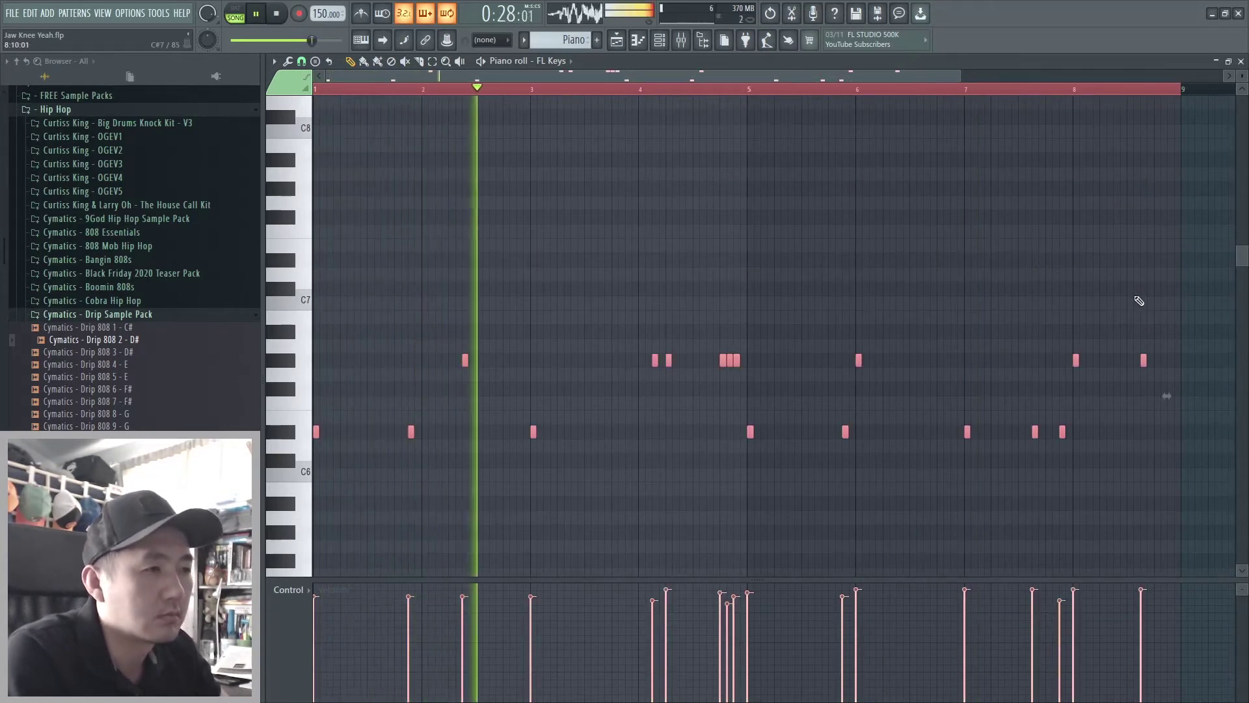
{"action": "key", "text": "ctrl+Down"}
{"action": "key", "text": "ctrl+Down"}
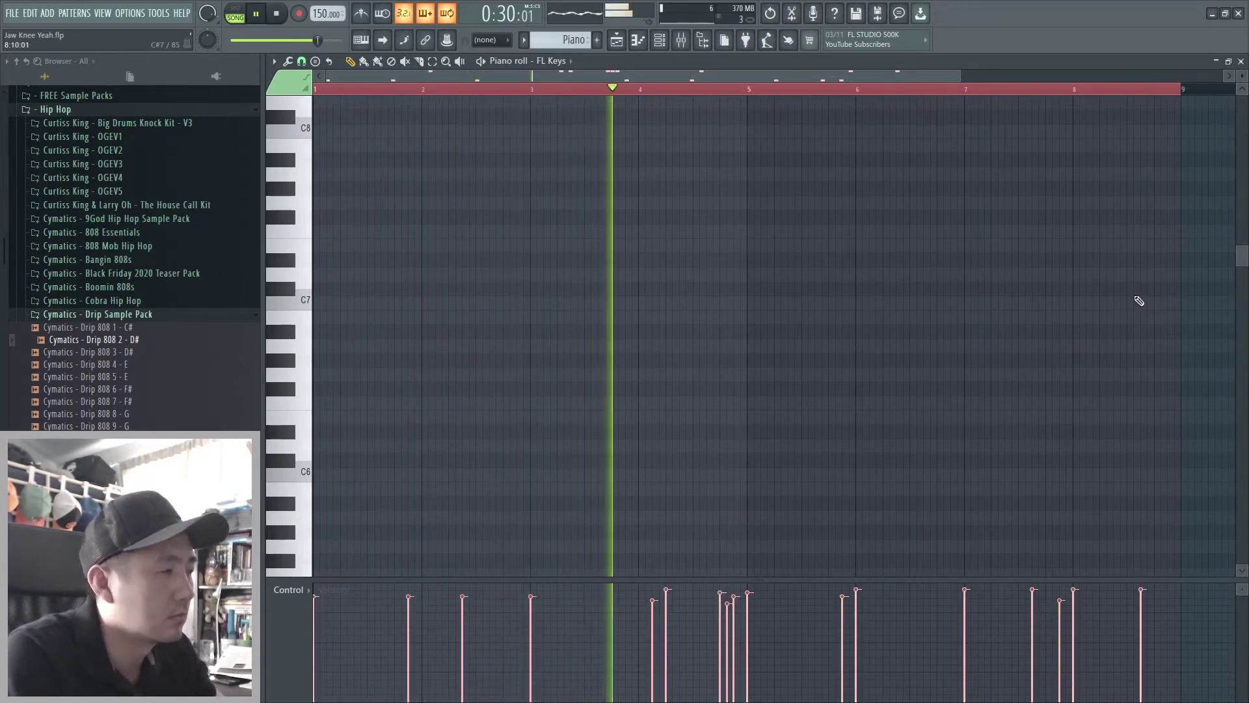
{"action": "left_click", "coordinate": [1241, 61]}
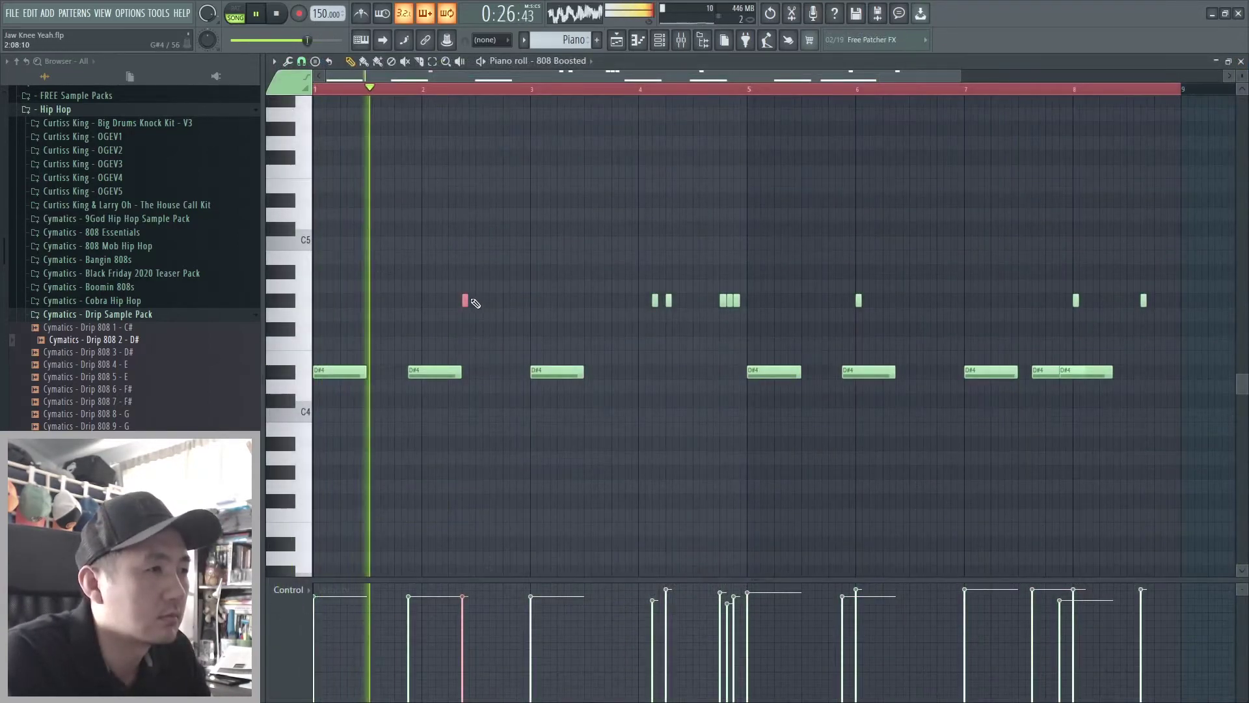
Step: Lengthen the short G#4 note in bar 2, shorten the D#4 note at the end of bar 5, and close the piano roll
{"action": "left_click_drag", "start_coordinate": [475, 303], "coordinate": [502, 300]}
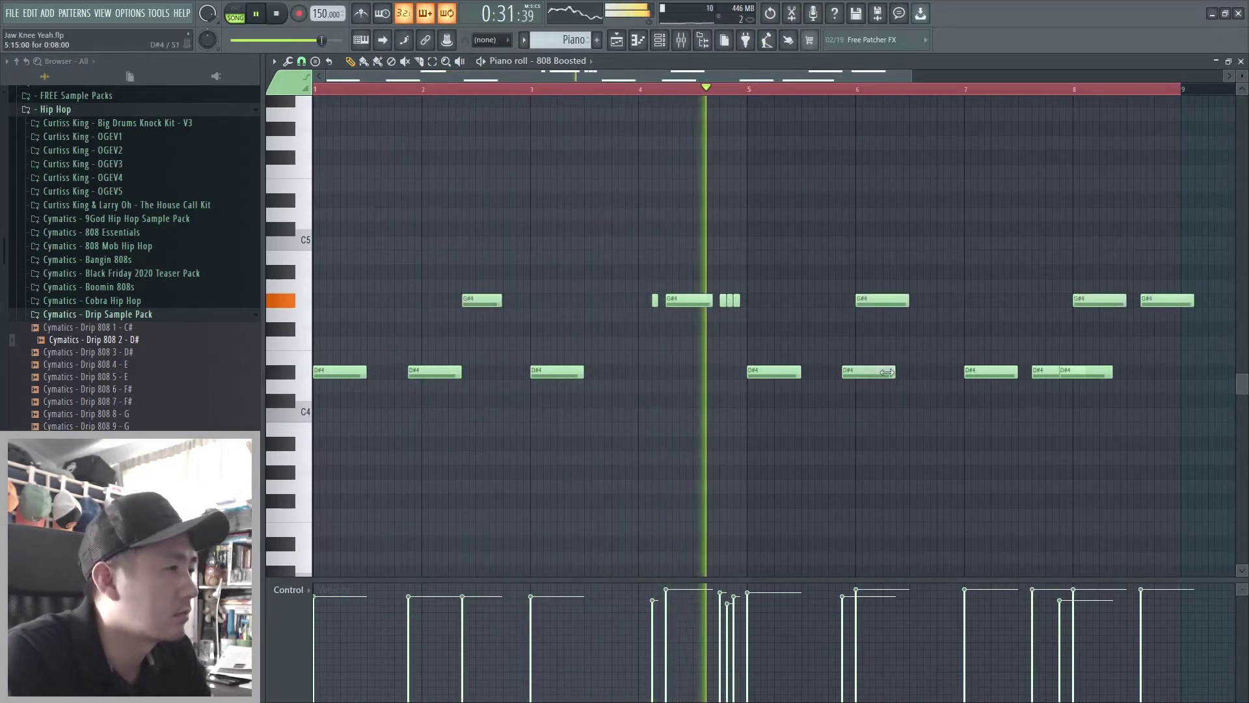
{"action": "left_click_drag", "start_coordinate": [896, 372], "coordinate": [853, 383]}
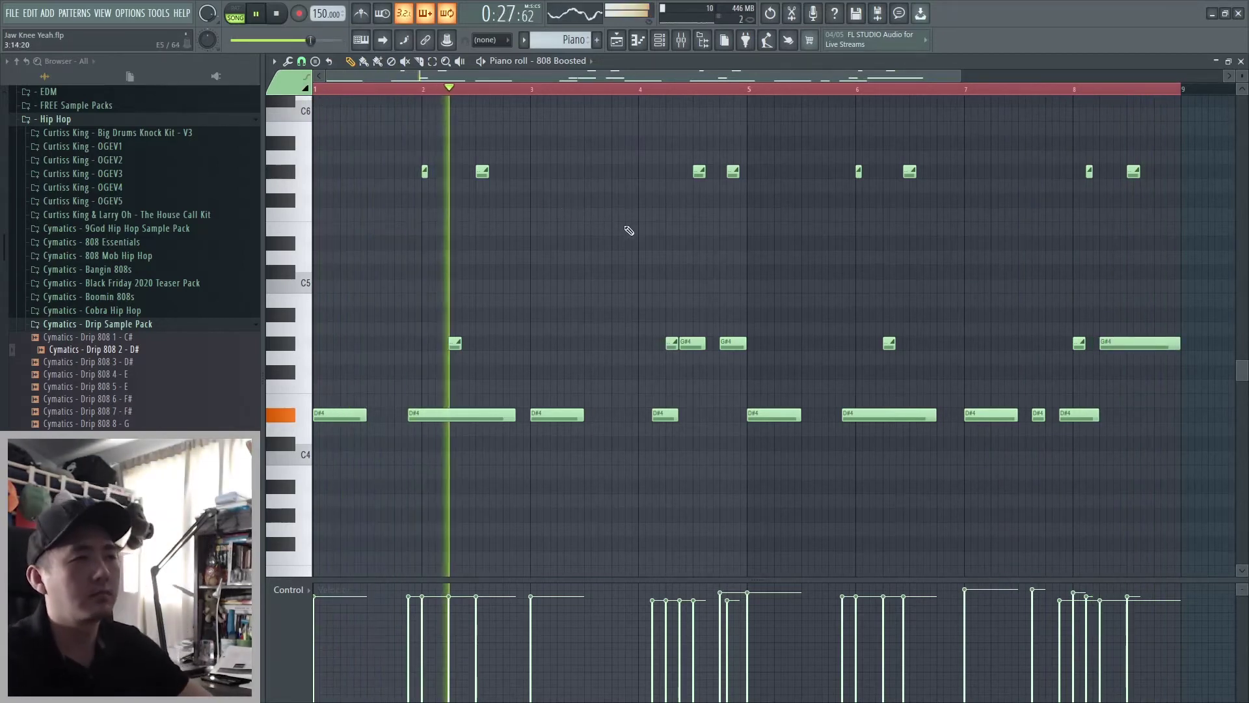
{"action": "left_click", "coordinate": [1240, 62]}
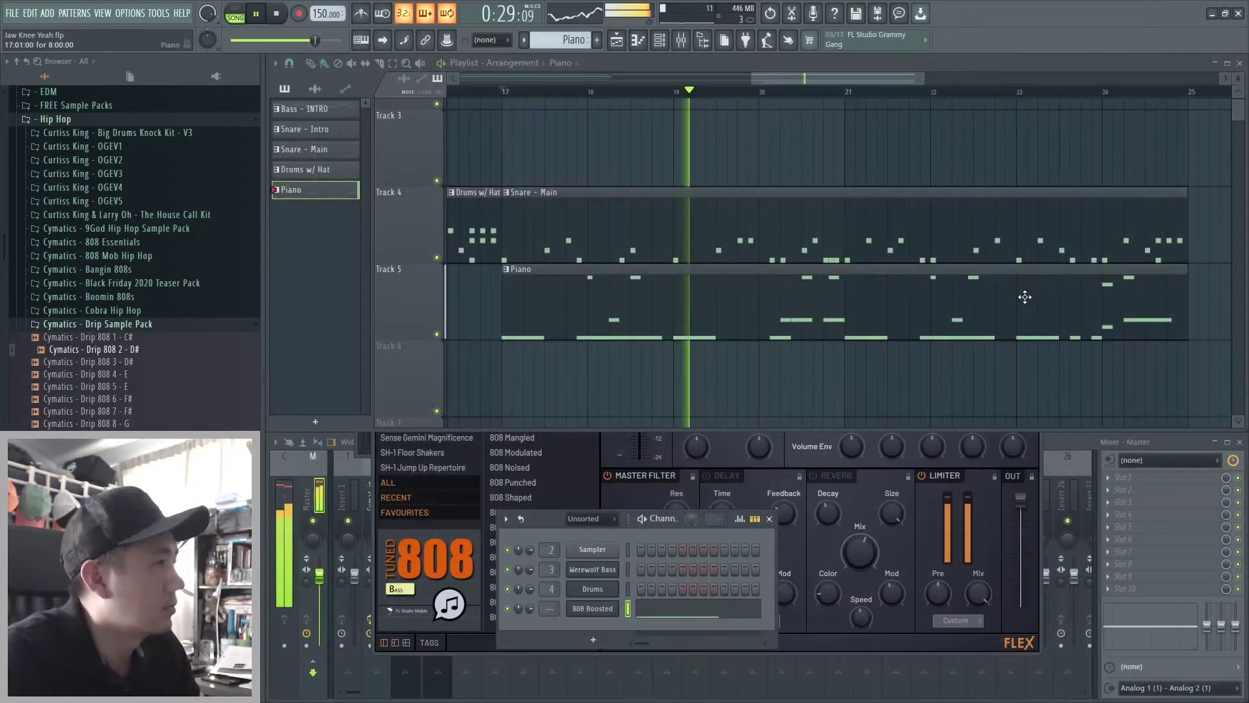
Step: Position the second Piano clip on Track 5 at bar 25 and duplicate it to bar 33
{"action": "right_click", "coordinate": [662, 328], "text": "ctrl"}
{"action": "left_click_drag", "start_coordinate": [1019, 320], "coordinate": [851, 326]}
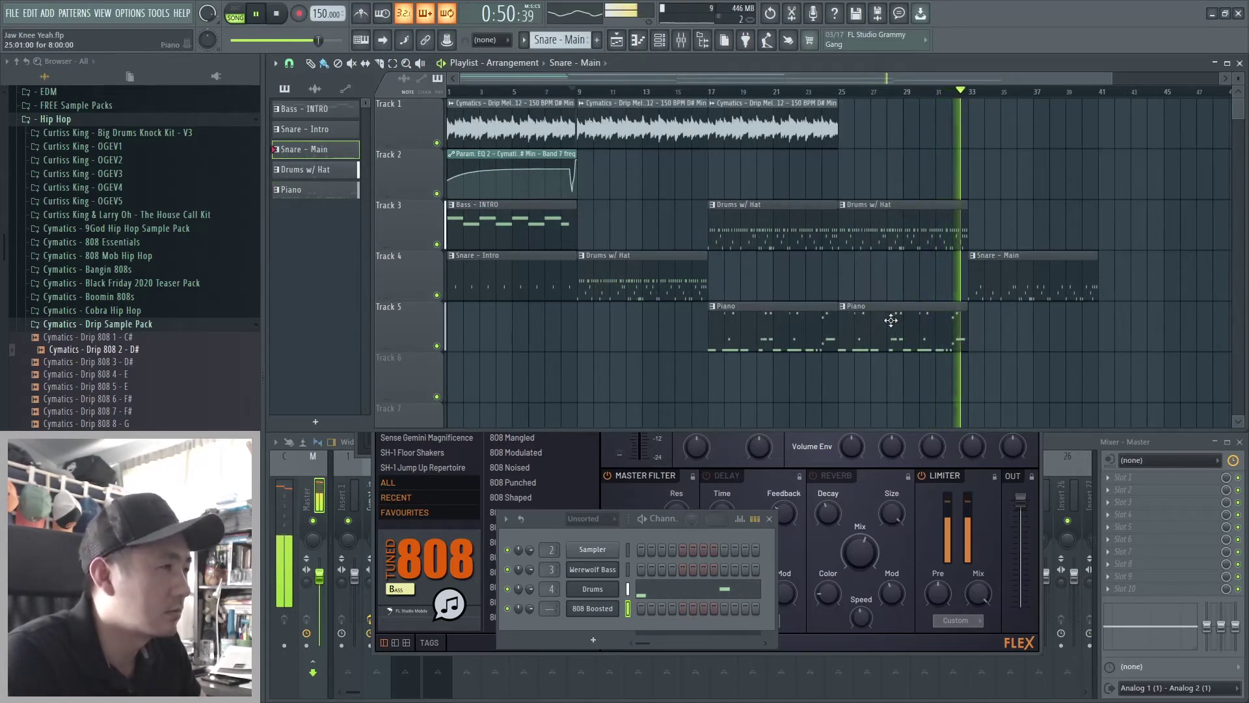
{"action": "left_click", "coordinate": [898, 315]}
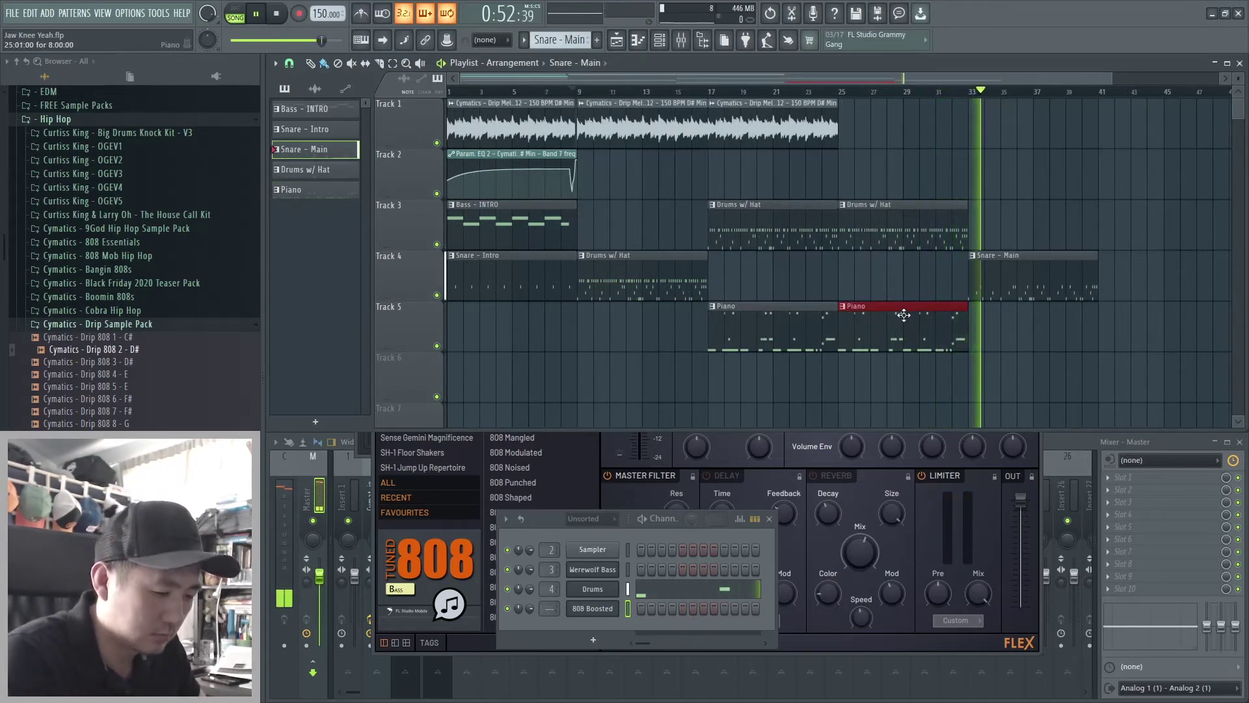
{"action": "key", "text": "ctrl+b"}
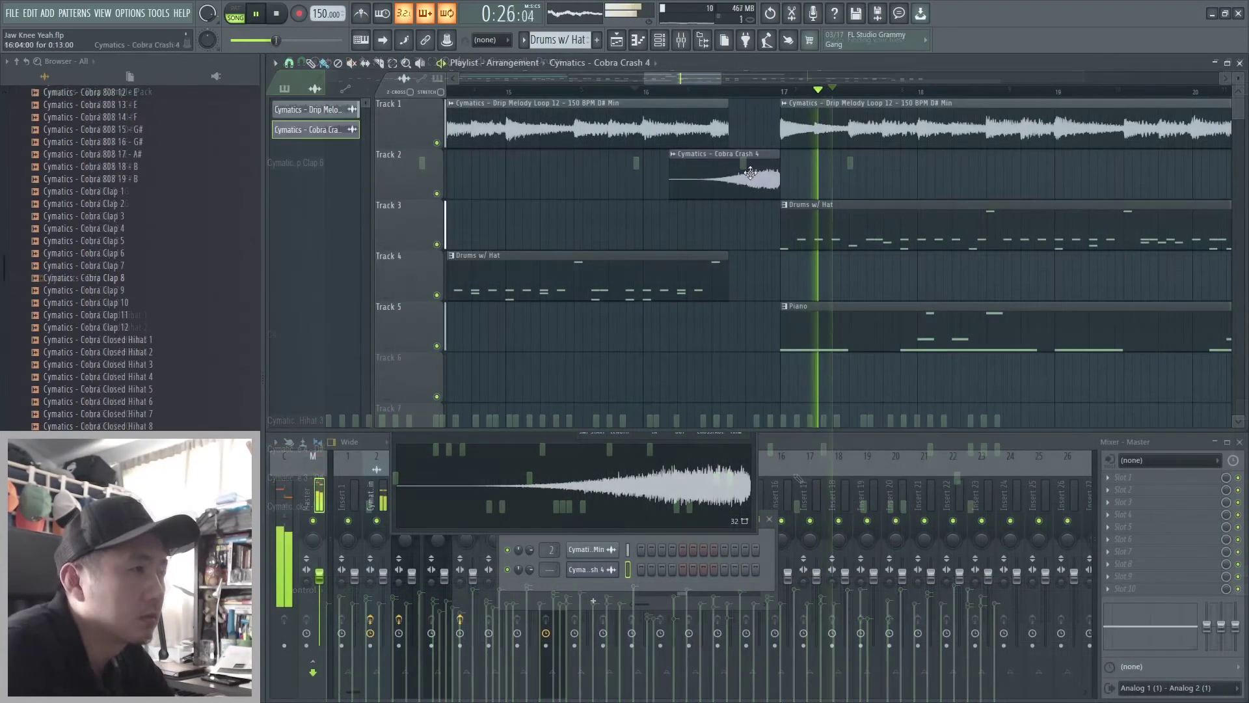
Step: Move the reversed Cobra Crash 4 clip on Track 2 to end where the melody clip stops in bar 16, and restart playback
{"action": "left_click_drag", "start_coordinate": [762, 182], "coordinate": [710, 182]}
{"action": "key", "text": "space"}
{"action": "key", "text": "space"}
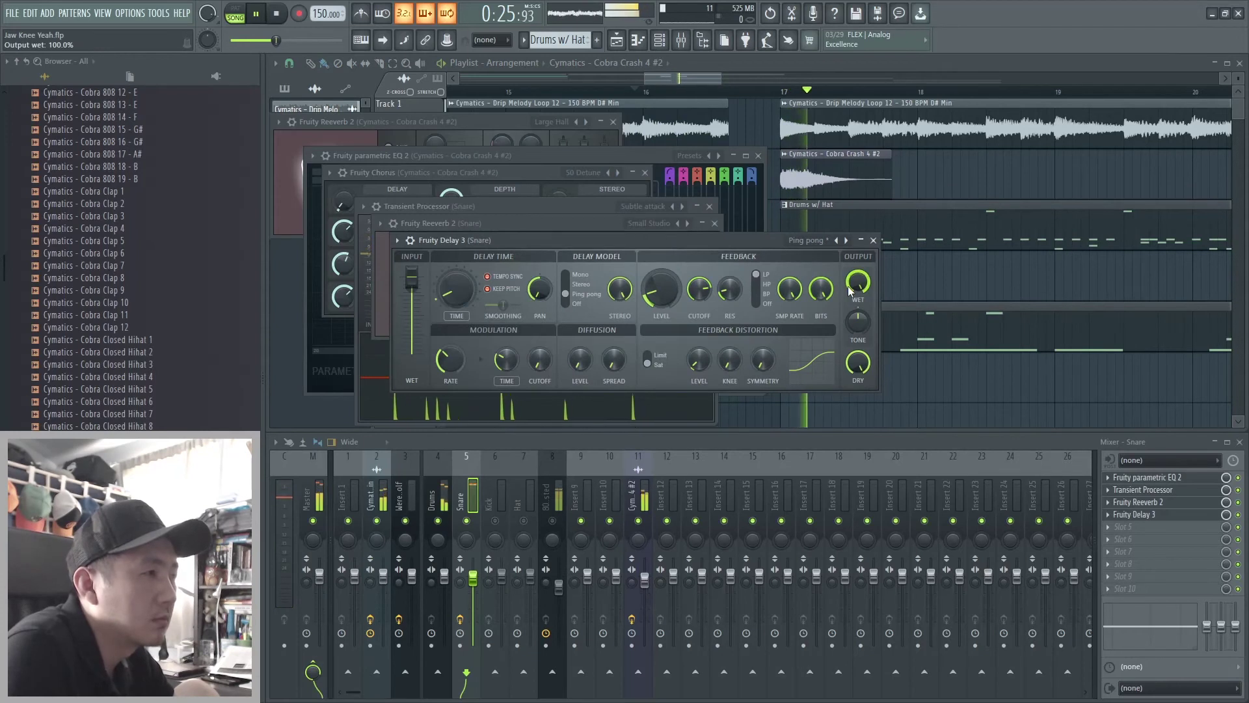
Step: Lower the wet output level of Fruity Delay 3 on the Snare mixer track
{"action": "left_click_drag", "start_coordinate": [850, 290], "coordinate": [851, 351]}
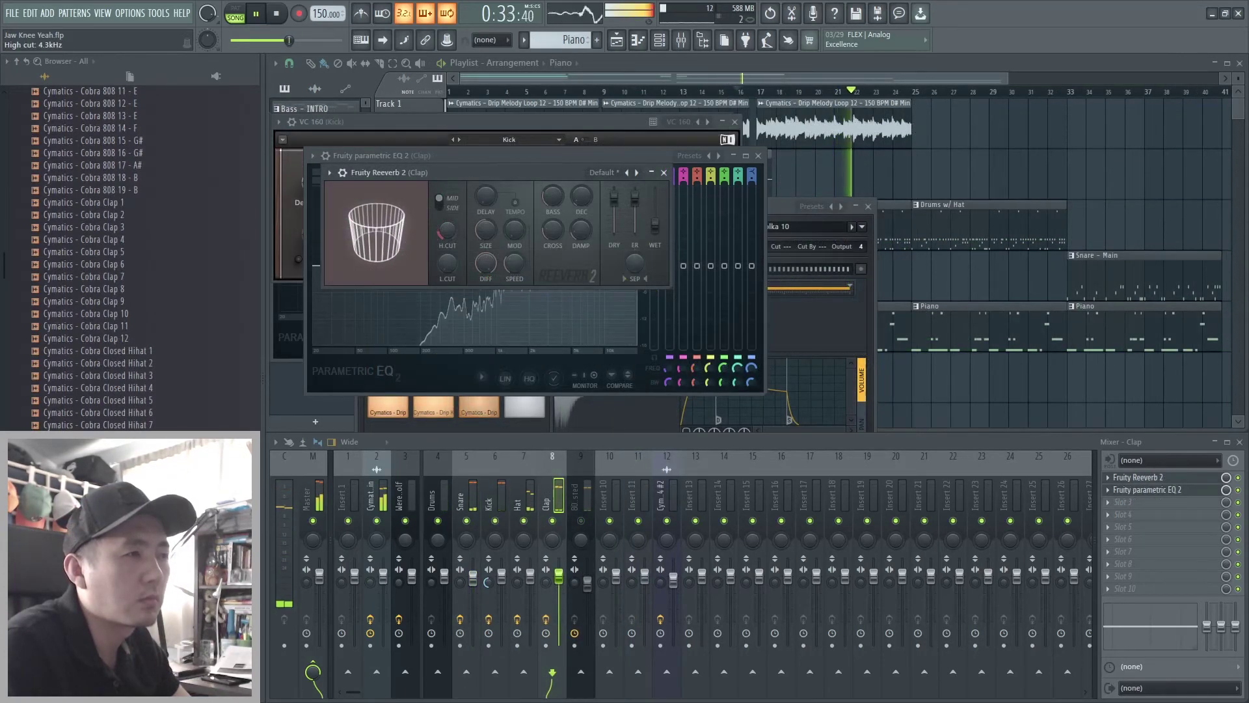
Step: Raise the high cut of the Clap track's Fruity Reeverb 2 and slightly lower the Clap mixer volume
{"action": "left_click_drag", "start_coordinate": [447, 230], "coordinate": [447, 223]}
{"action": "left_click_drag", "start_coordinate": [559, 576], "coordinate": [559, 584]}
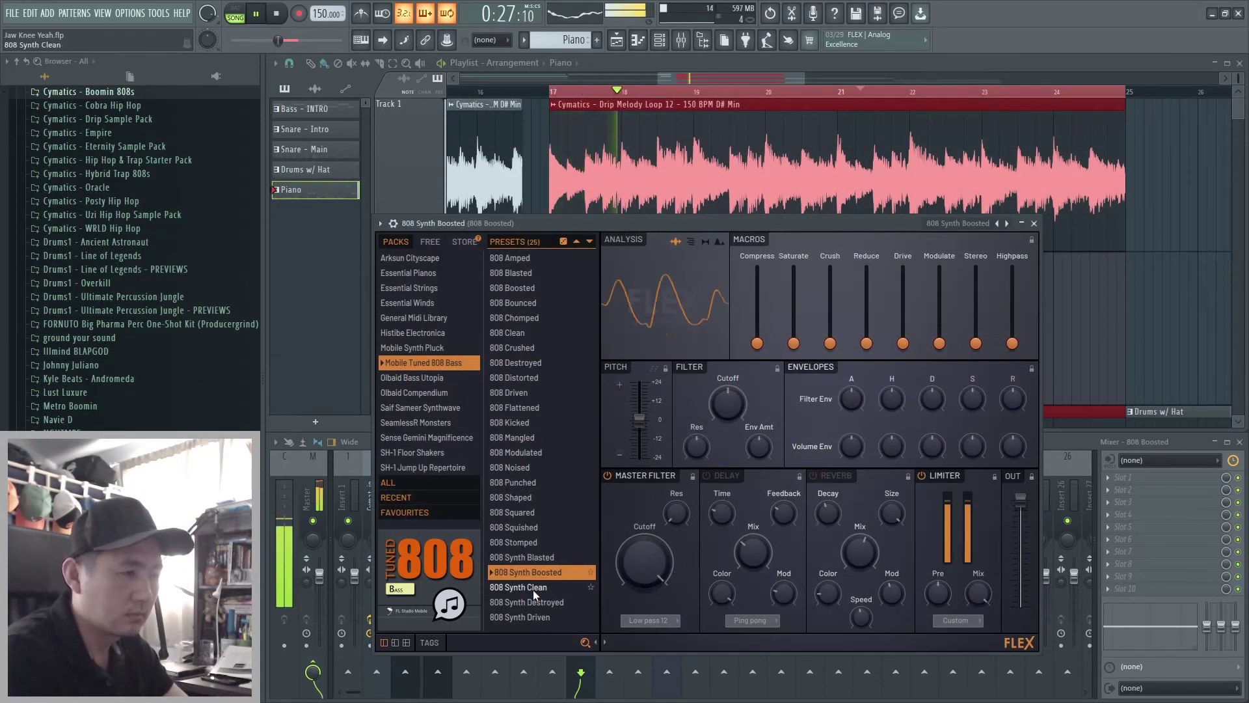
Step: Audition the 808 Synth Clean and 808 Synth Destroyed presets in FLEX and load 808 Distorted
{"action": "left_click", "coordinate": [532, 589]}
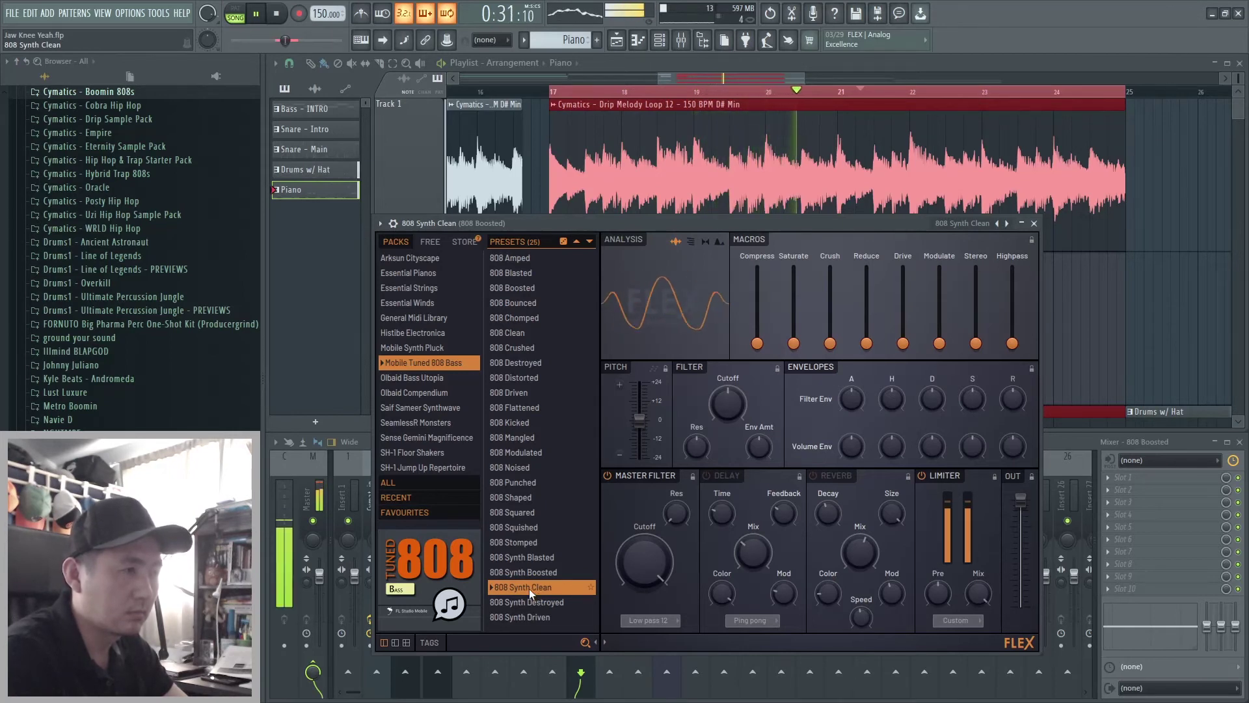
{"action": "left_click", "coordinate": [534, 600]}
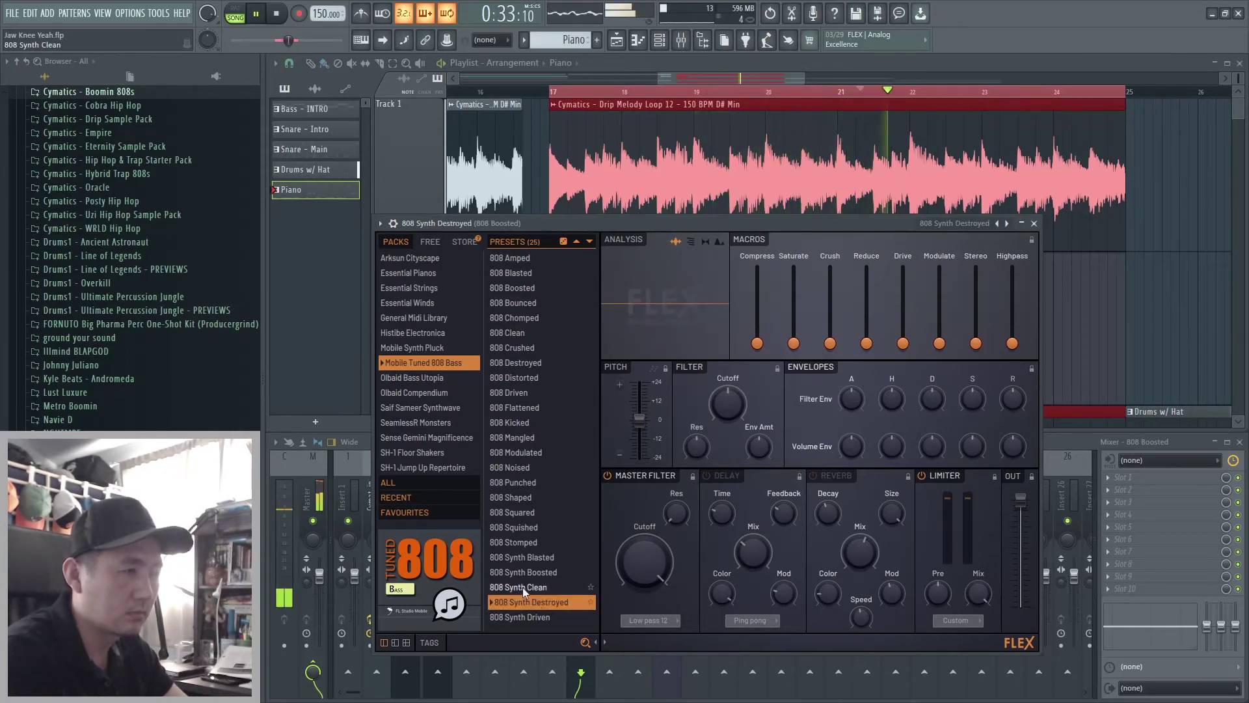
{"action": "left_click", "coordinate": [526, 379]}
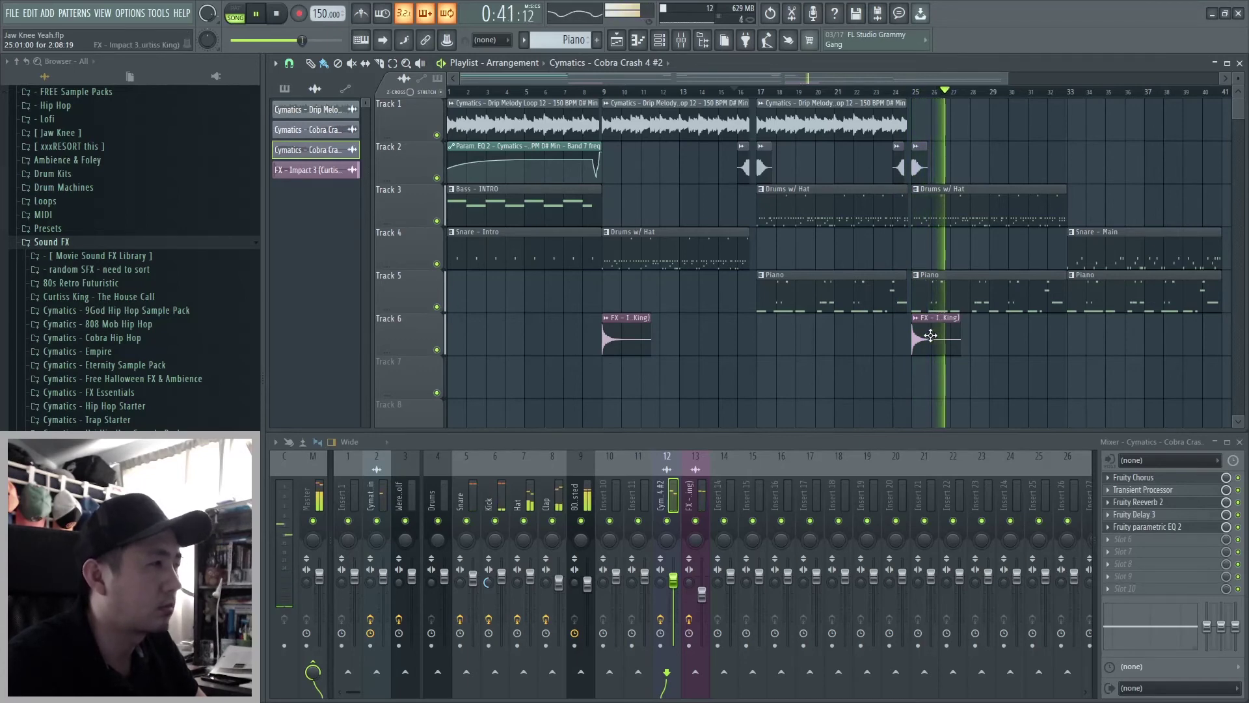
Step: Copy the FX - Impact 3 clip on Track 6 from bar 25 to bar 41
{"action": "left_click_drag", "start_coordinate": [930, 335], "coordinate": [984, 340]}
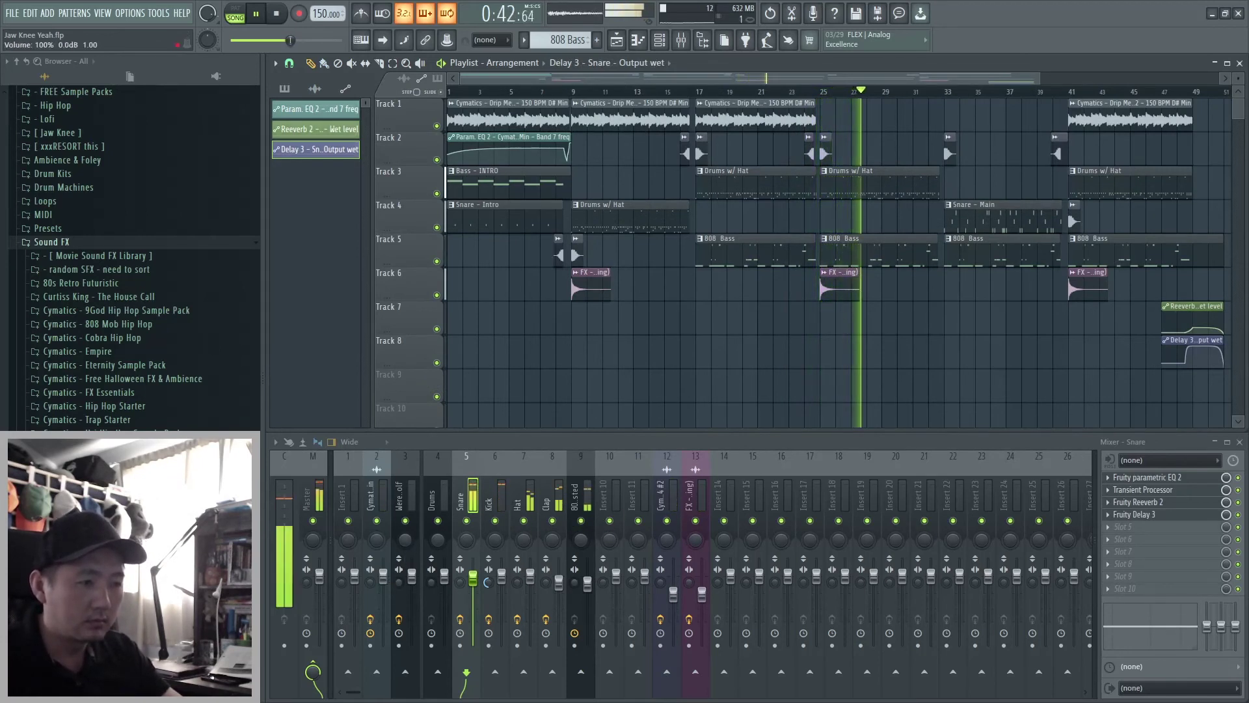
Step: Set the Drip Melody Loop mixer track's volume to 92% (-2.0 dB)
{"action": "left_click", "coordinate": [384, 582]}
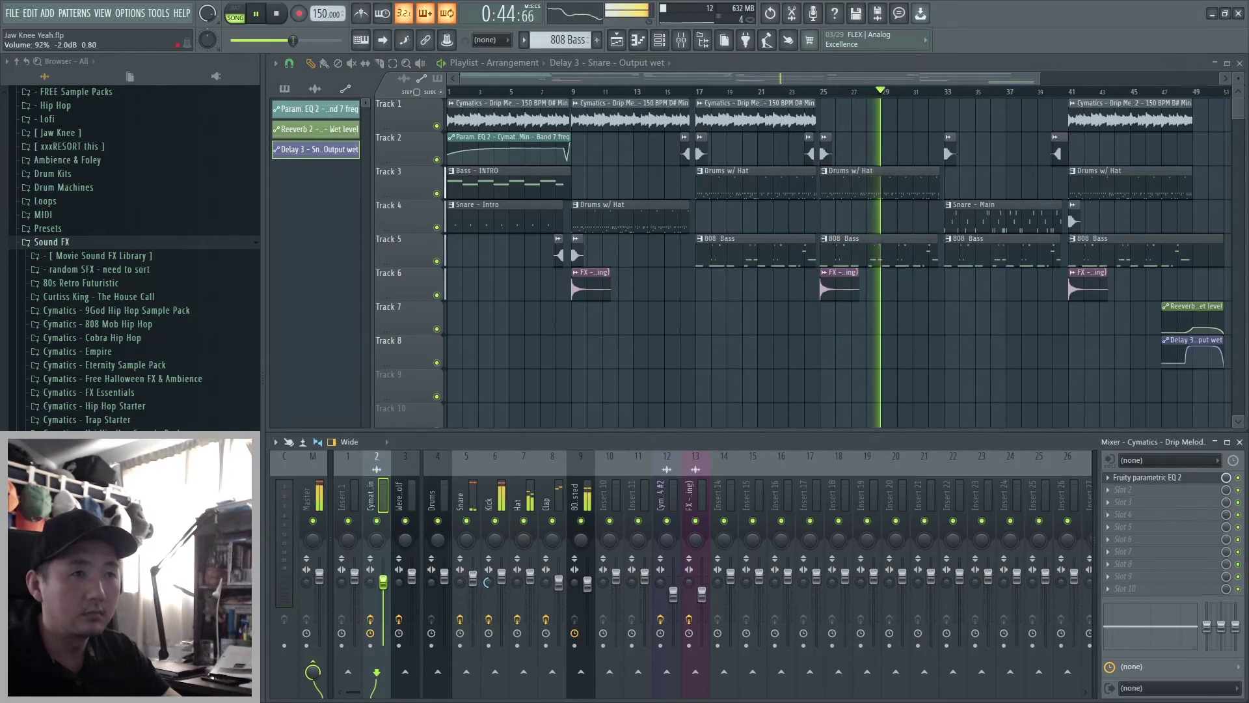